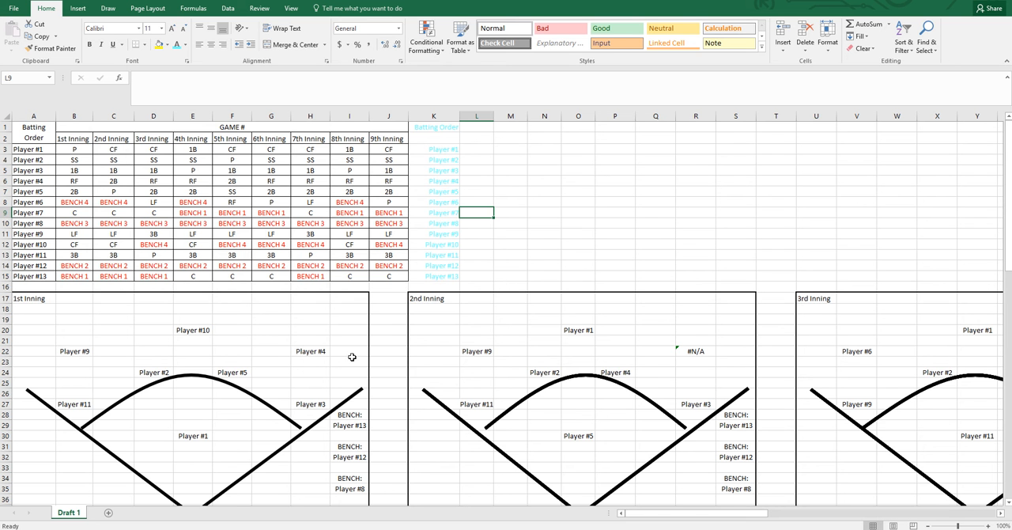
# Examine the batting order, the 1st-inning positions and the formula behind the 1st-inning center-field cell E20
pyautogui.scroll(-1, 350, 355)
pyautogui.click(384, 367)
pyautogui.scroll(1, 388, 369)
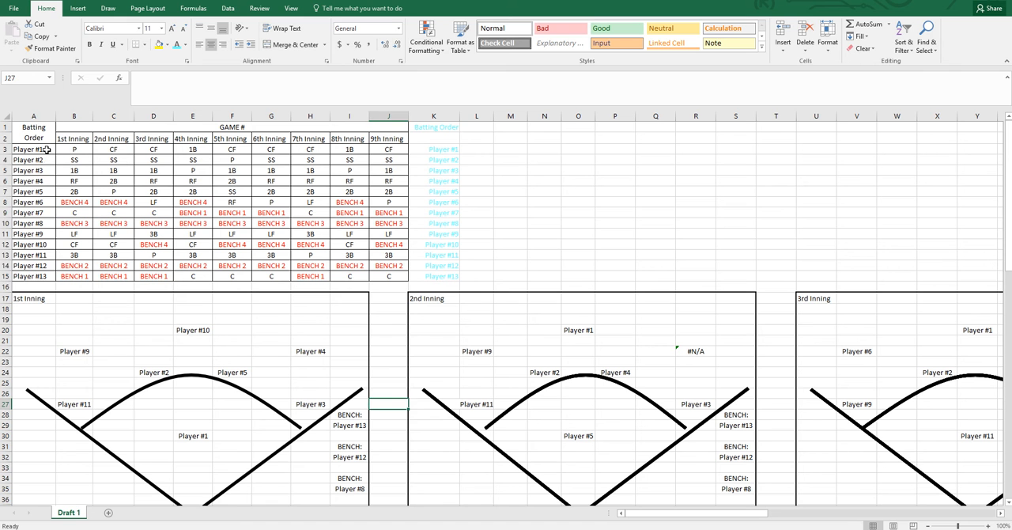
pyautogui.moveTo(45, 150); pyautogui.dragTo(44, 275)
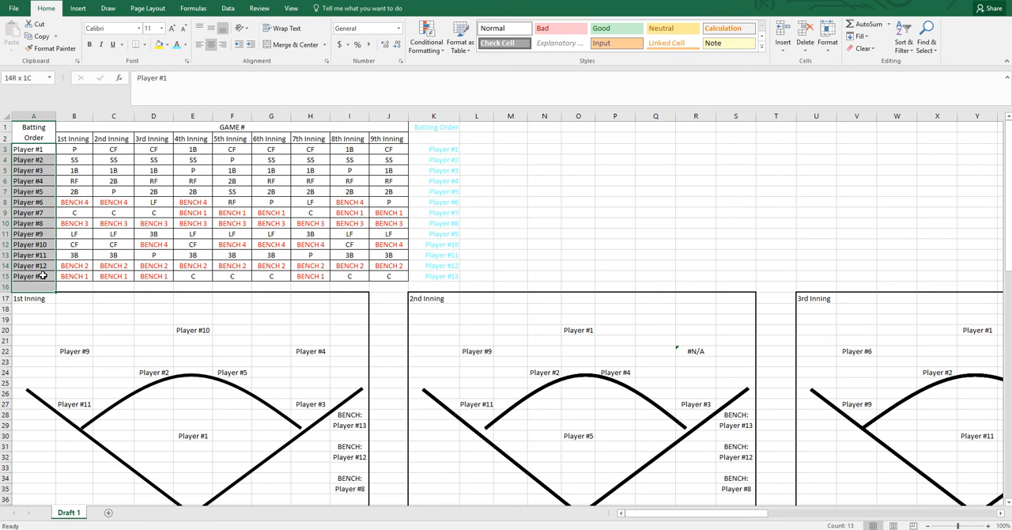
pyautogui.click(166, 235)
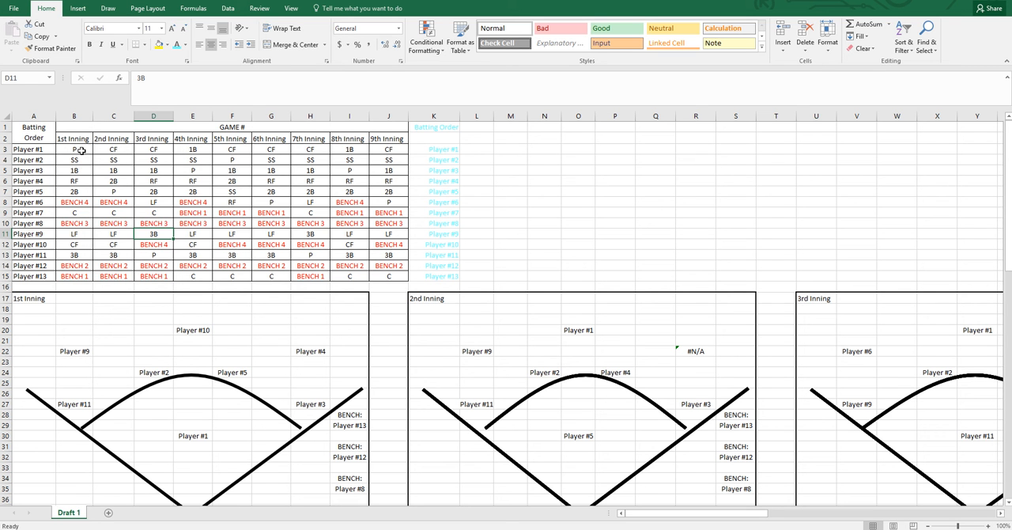
pyautogui.moveTo(82, 149); pyautogui.dragTo(82, 276)
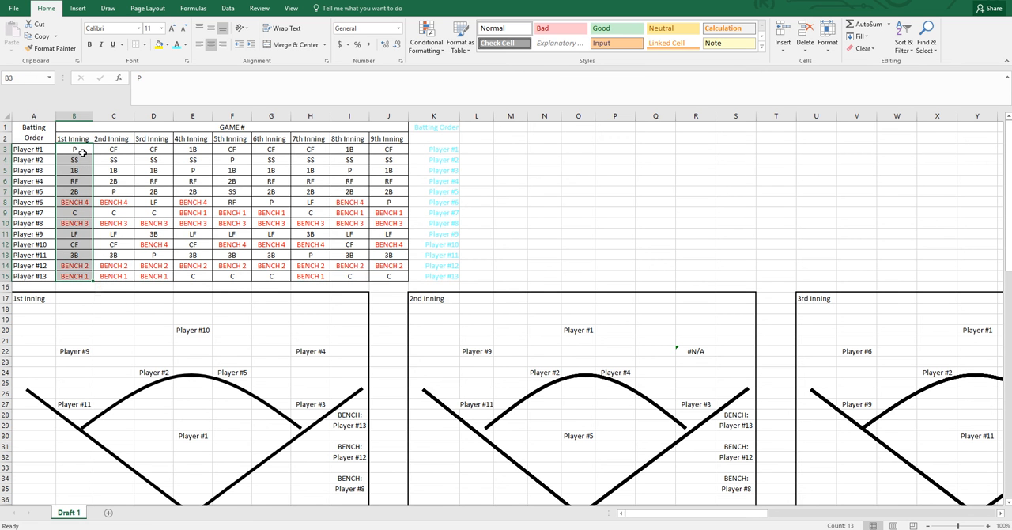
pyautogui.click(82, 153)
pyautogui.click(77, 162)
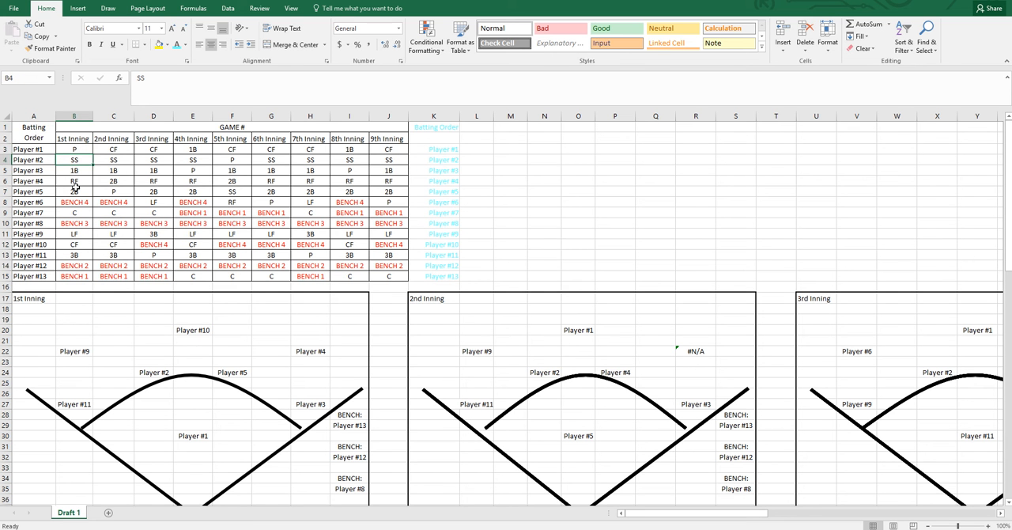
pyautogui.click(185, 331)
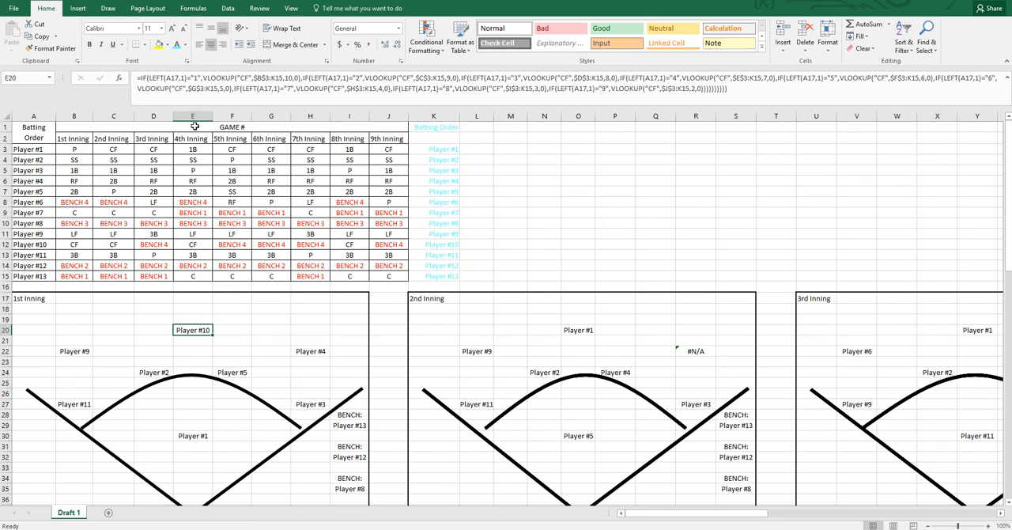
pyautogui.click(203, 162)
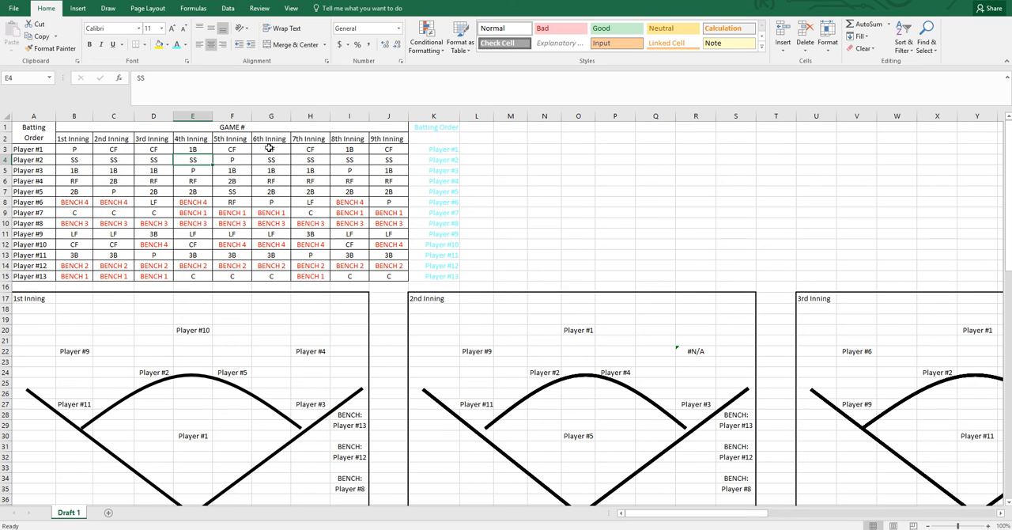
# Clear the 6th to 9th inning positions and the rows for Players #11 to #13, and check the field diagrams
pyautogui.moveTo(269, 149); pyautogui.dragTo(385, 273)
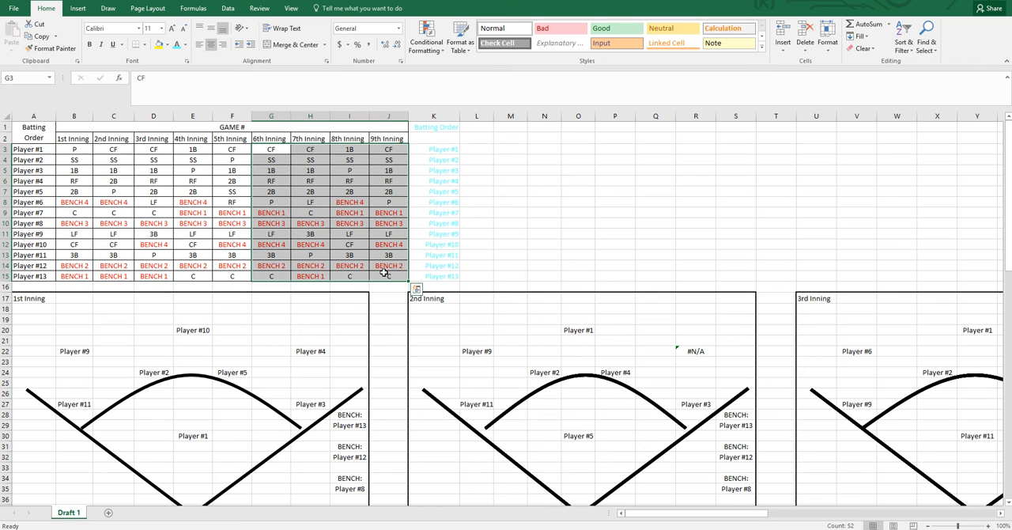
pyautogui.press('Delete')
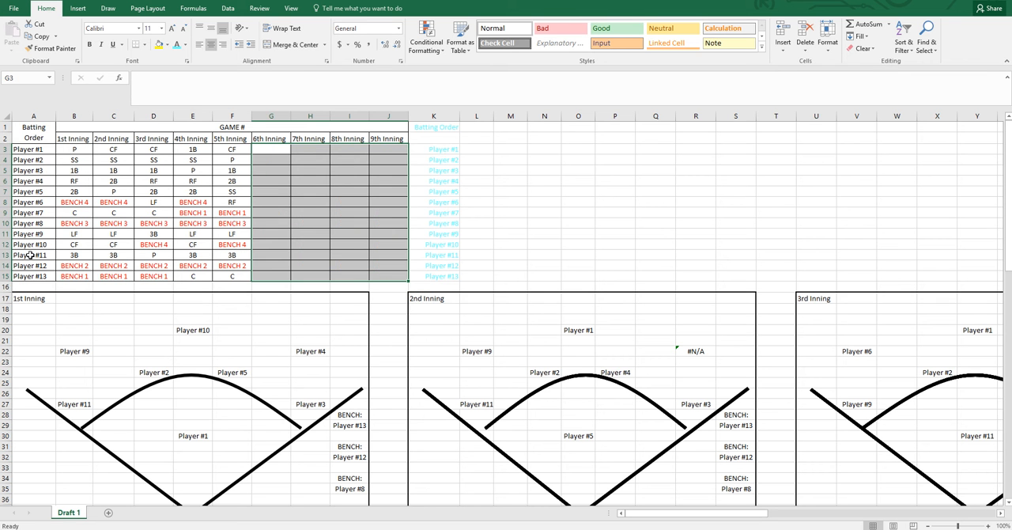
pyautogui.moveTo(29, 254); pyautogui.dragTo(229, 276)
pyautogui.press('Delete')
pyautogui.click(301, 265)
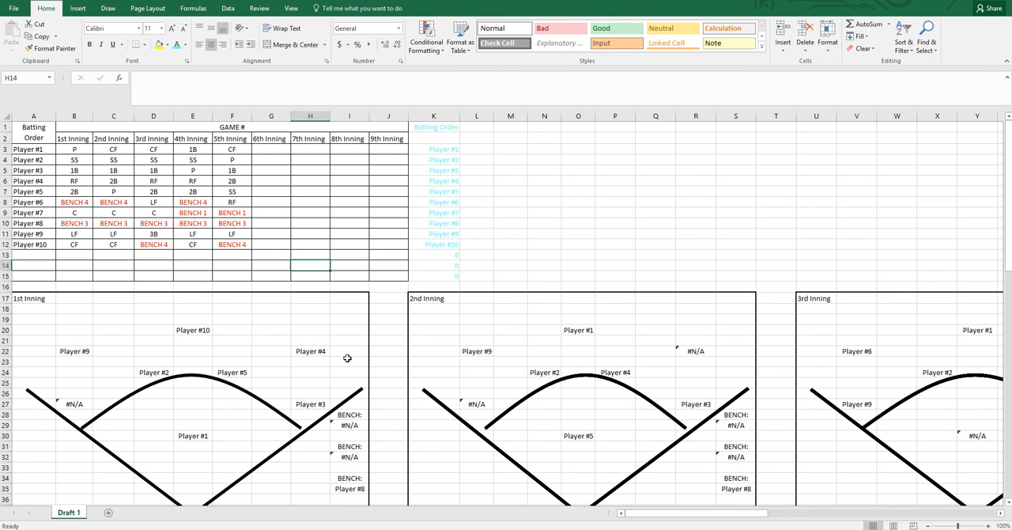
pyautogui.click(419, 371)
pyautogui.scroll(-2, 632, 373)
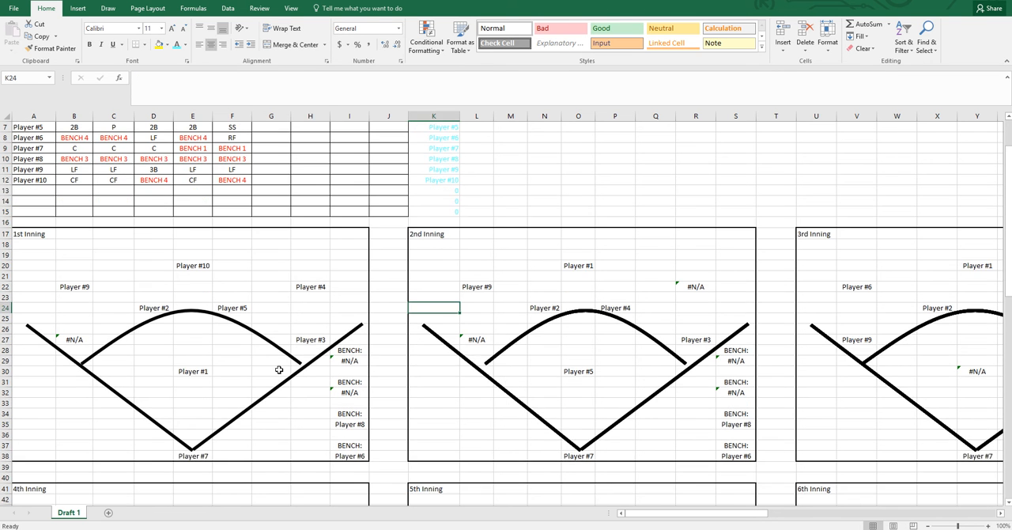
pyautogui.scroll(2, 279, 369)
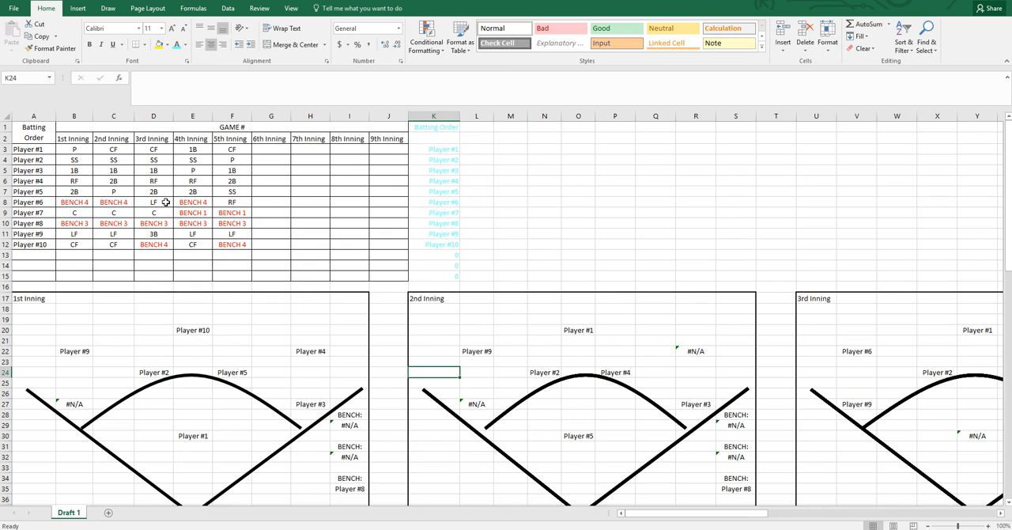
# Undo the clearing of the late innings and of the last three player rows
pyautogui.hotkey('ctrl', 'z')
pyautogui.hotkey('ctrl', 'z')
pyautogui.click(226, 171)
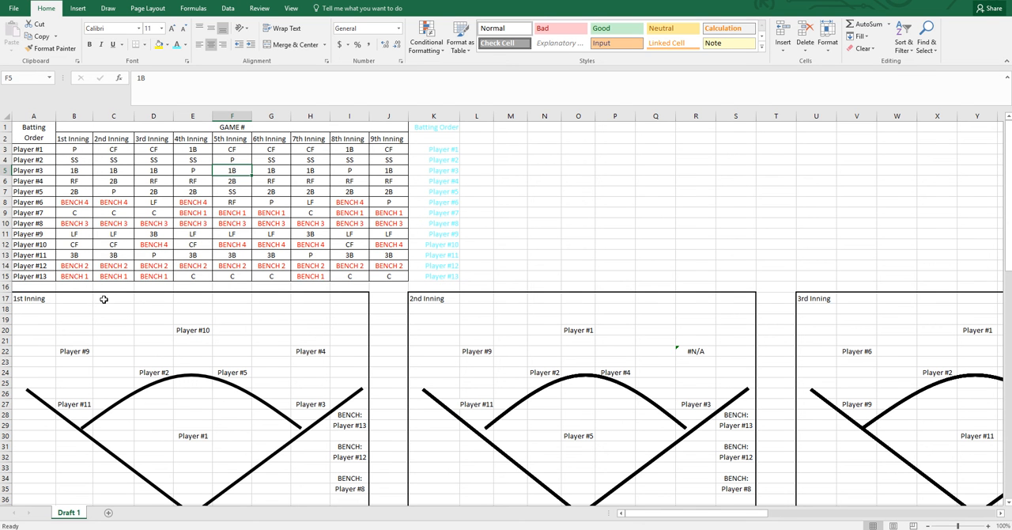
# Compare the 1st-inning positions in the batting order with the player placement in the 1st-inning field diagram
pyautogui.click(76, 151)
pyautogui.click(219, 435)
pyautogui.scroll(-1, 218, 431)
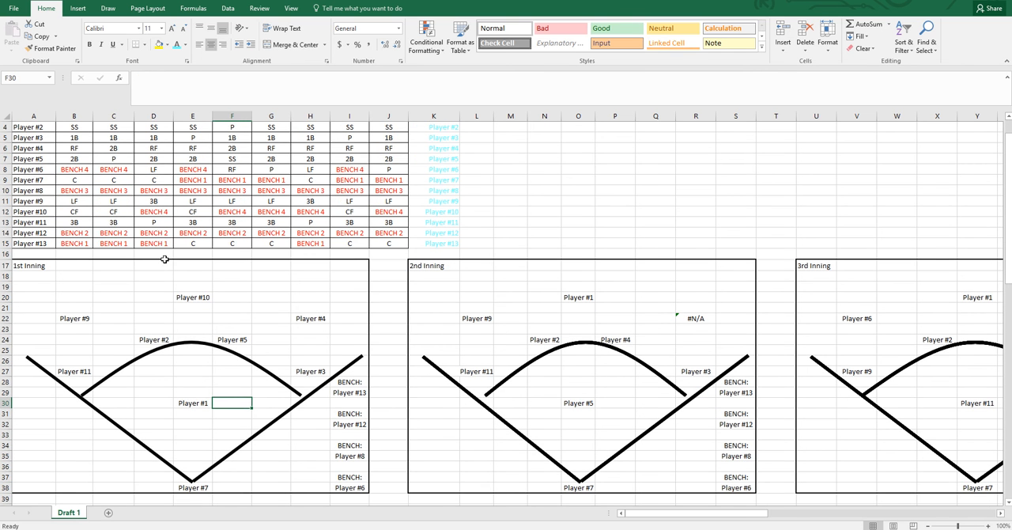
pyautogui.scroll(1, 161, 262)
pyautogui.keyDown('ctrl'); pyautogui.scroll(-1, 161, 263); pyautogui.keyUp('ctrl')
pyautogui.click(51, 144)
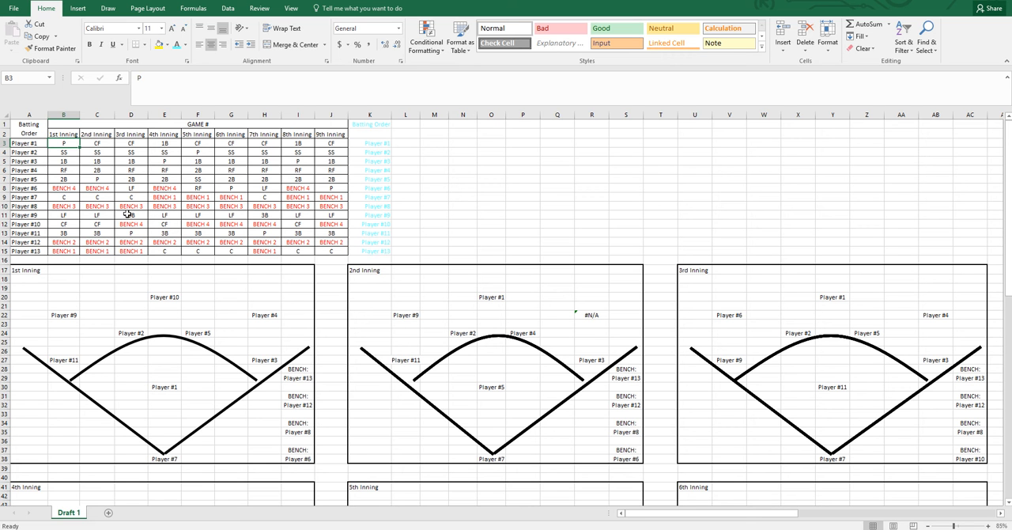
pyautogui.click(62, 179)
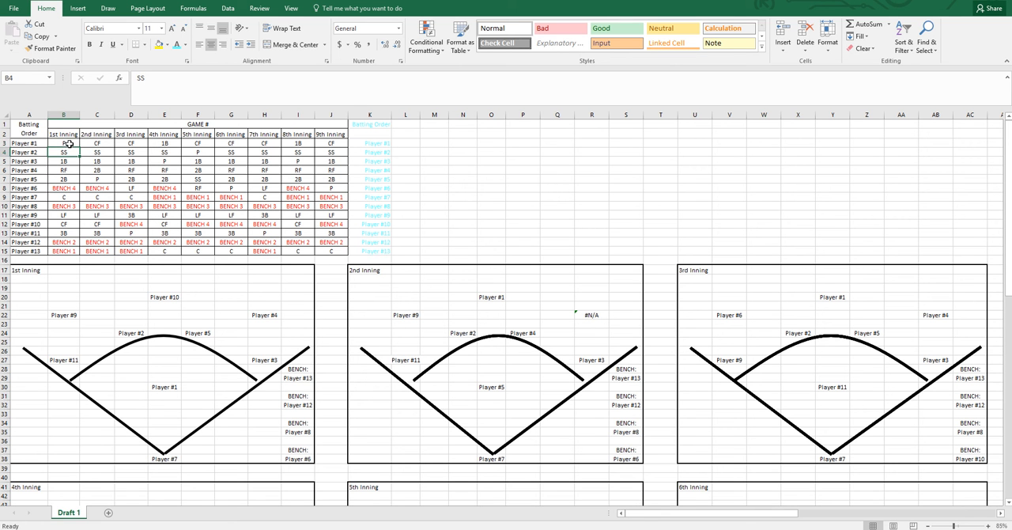
# Set Player #1's 1st-inning position in cell B3 to 1b
pyautogui.click(63, 143)
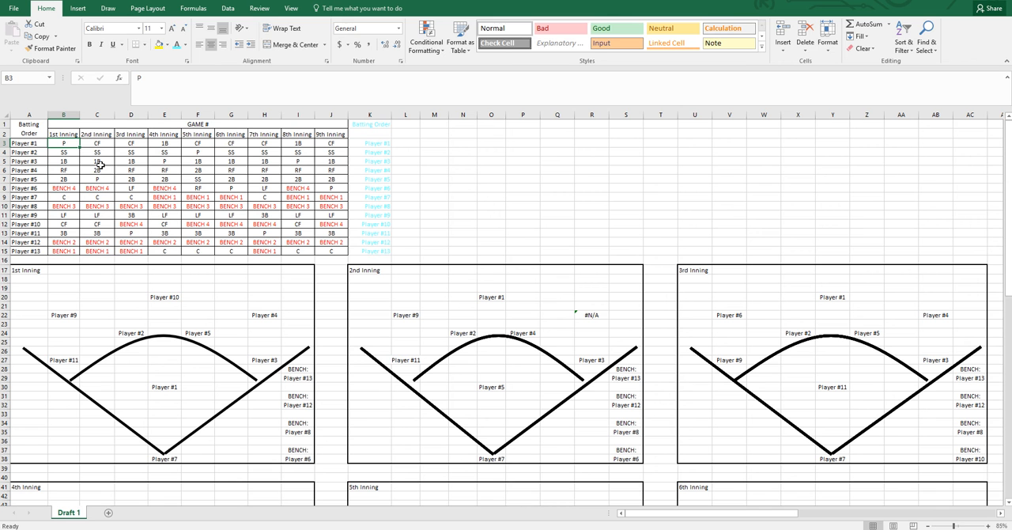
pyautogui.write('1b')
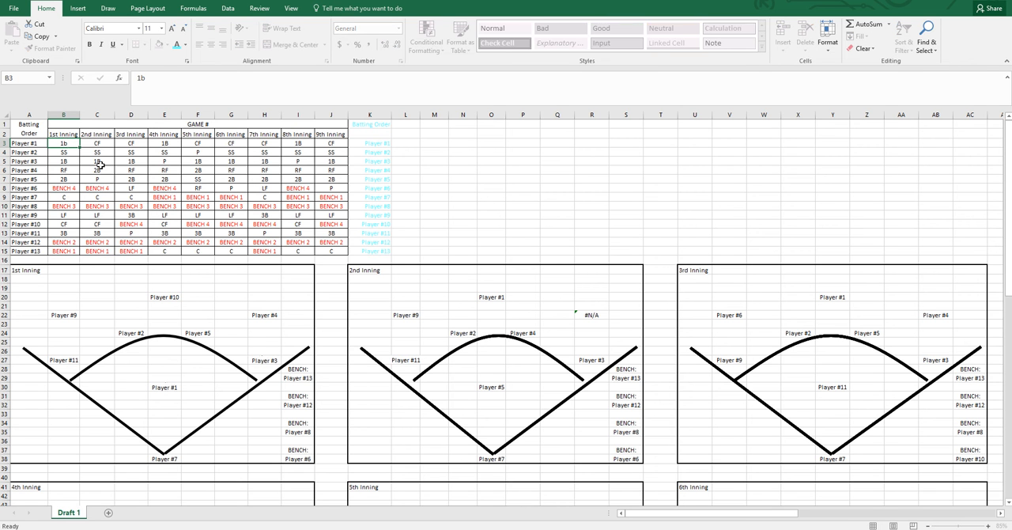
pyautogui.press('Return')
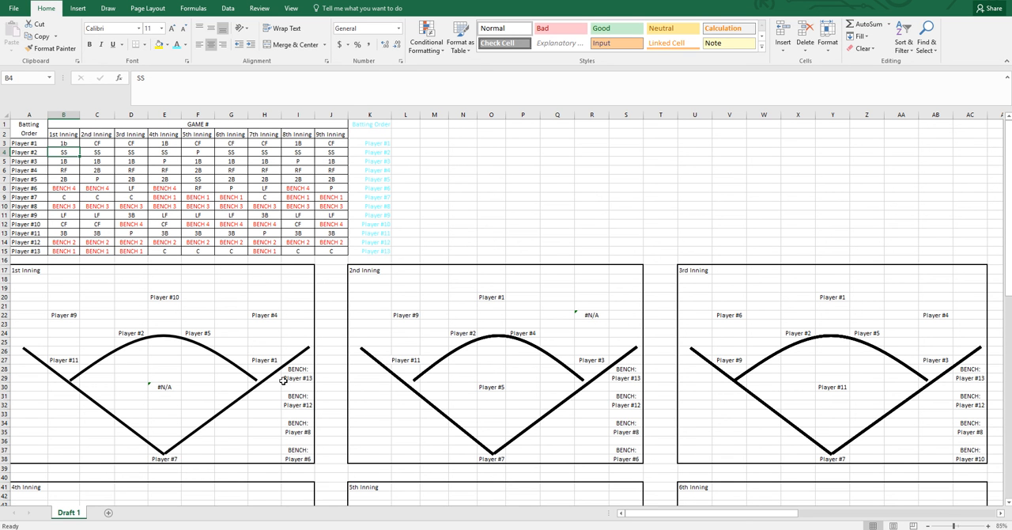
# Replace the Player #1 to Player #6 placeholders in the batting order with the players' first names
pyautogui.click(37, 141)
pyautogui.write('tommy')
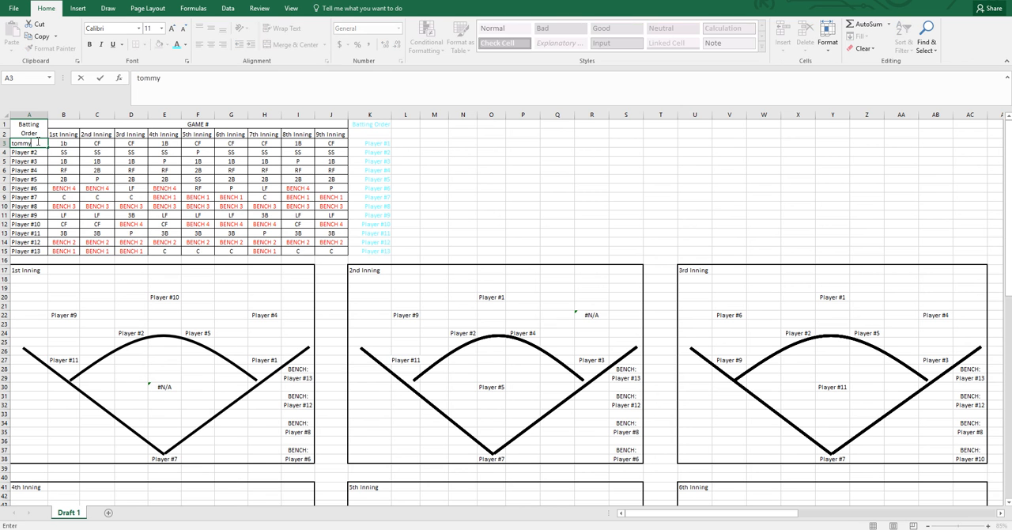
pyautogui.press('Return')
pyautogui.write('bill')
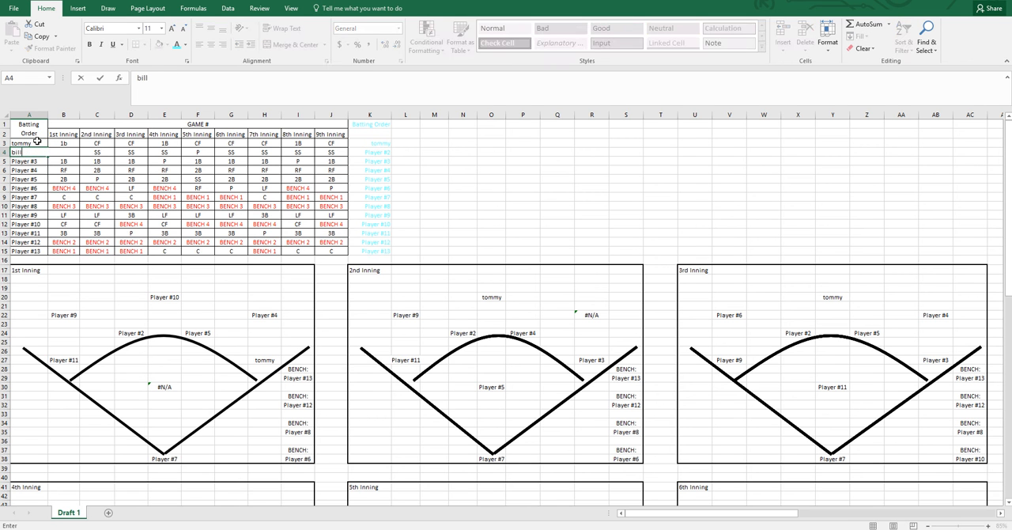
pyautogui.press('Return')
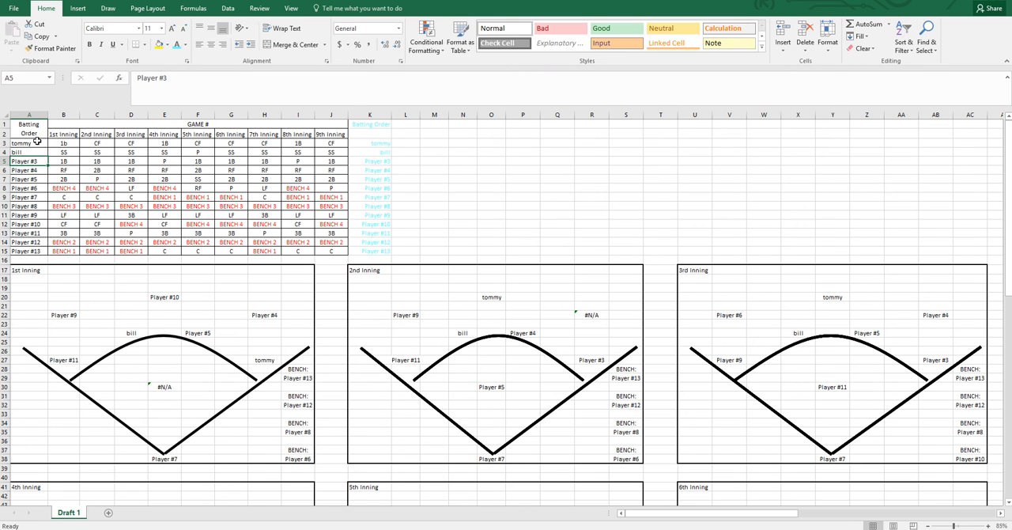
pyautogui.write('jack')
pyautogui.press('Return')
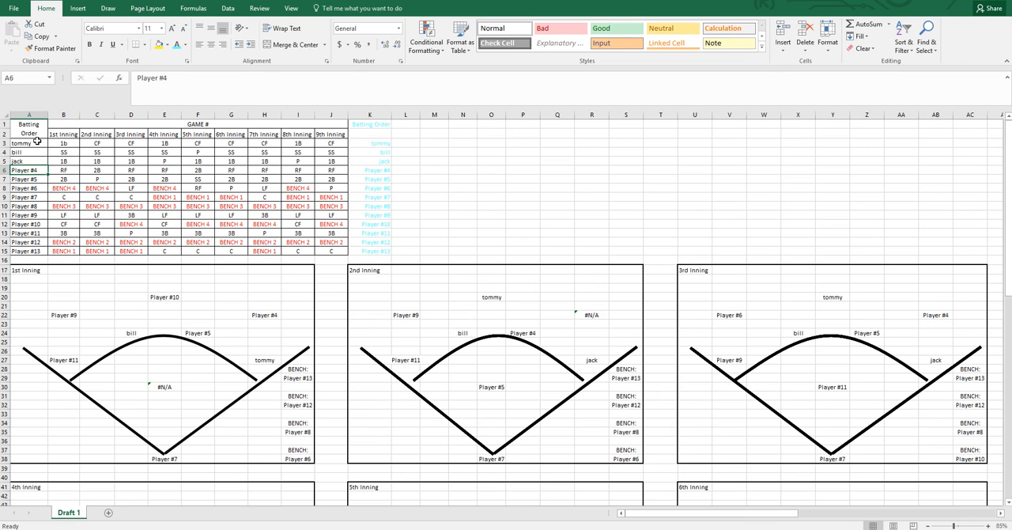
pyautogui.write('maddy')
pyautogui.press('Return')
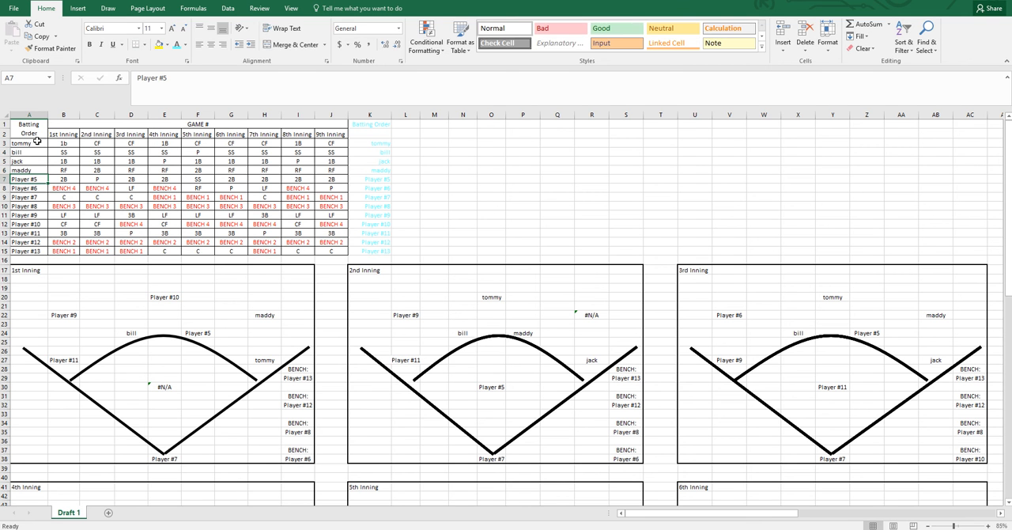
pyautogui.write('suzie')
pyautogui.press('Return')
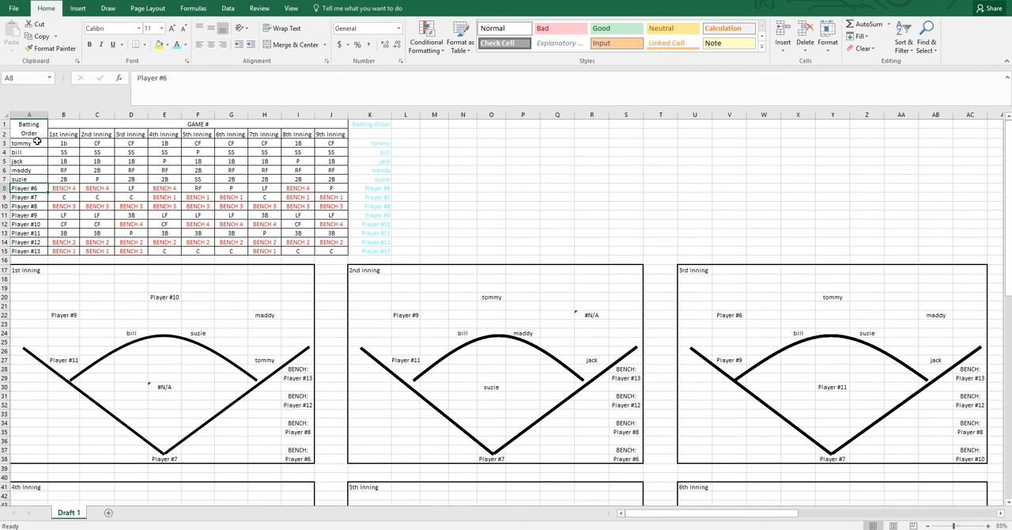
pyautogui.write('karen')
pyautogui.press('Return')
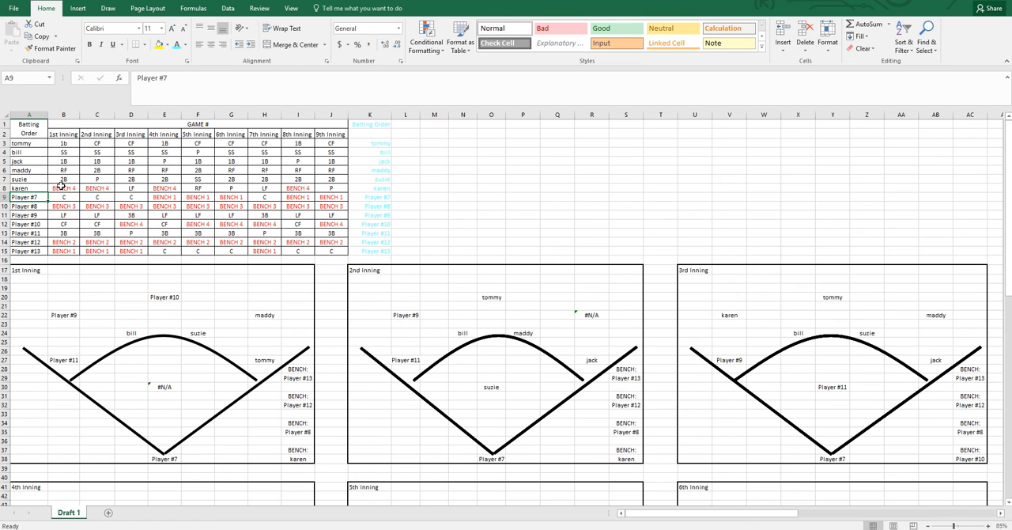
# Set the 1st-inning positions of the third batter to p and the fourth batter to bench 1
pyautogui.click(162, 369)
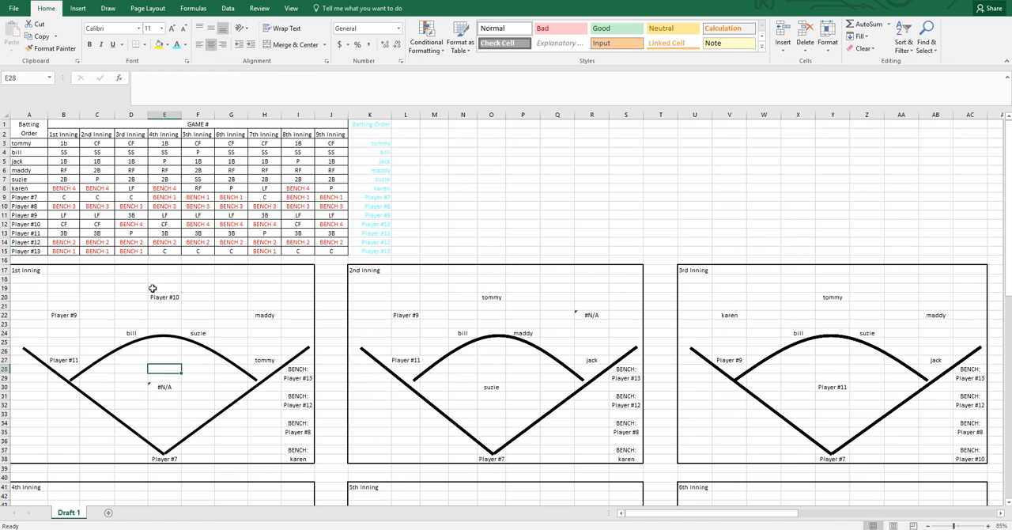
pyautogui.click(69, 161)
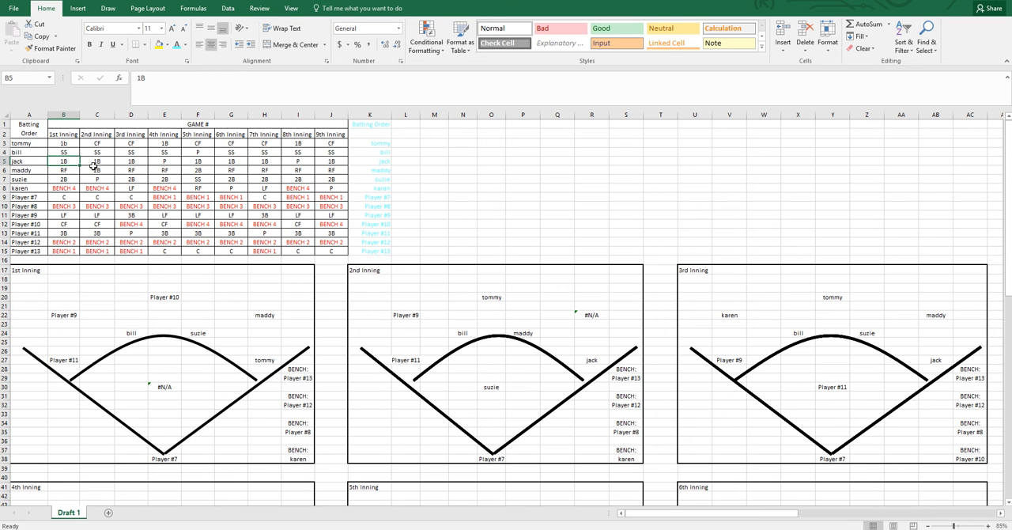
pyautogui.write('p')
pyautogui.press('Return')
pyautogui.write('ben')
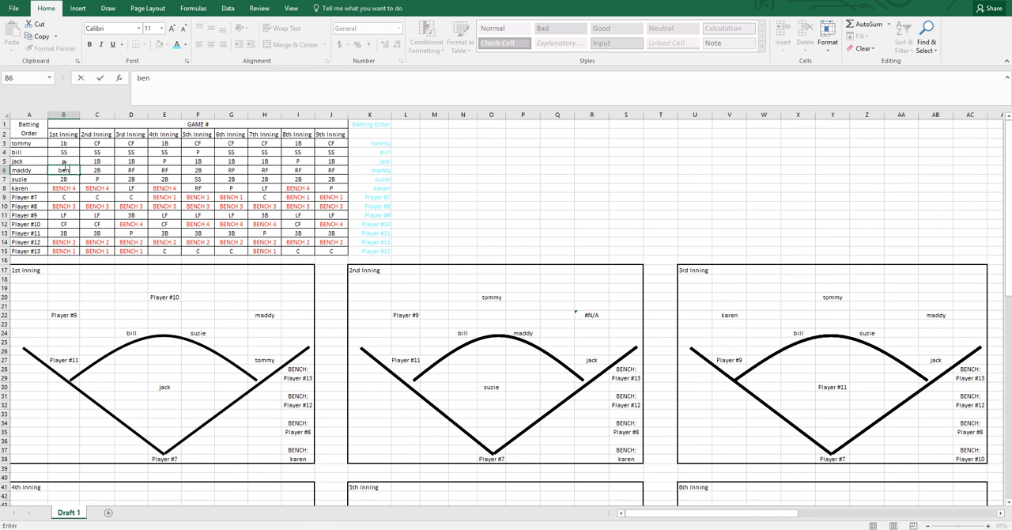
pyautogui.write('ch 1')
pyautogui.click(61, 213)
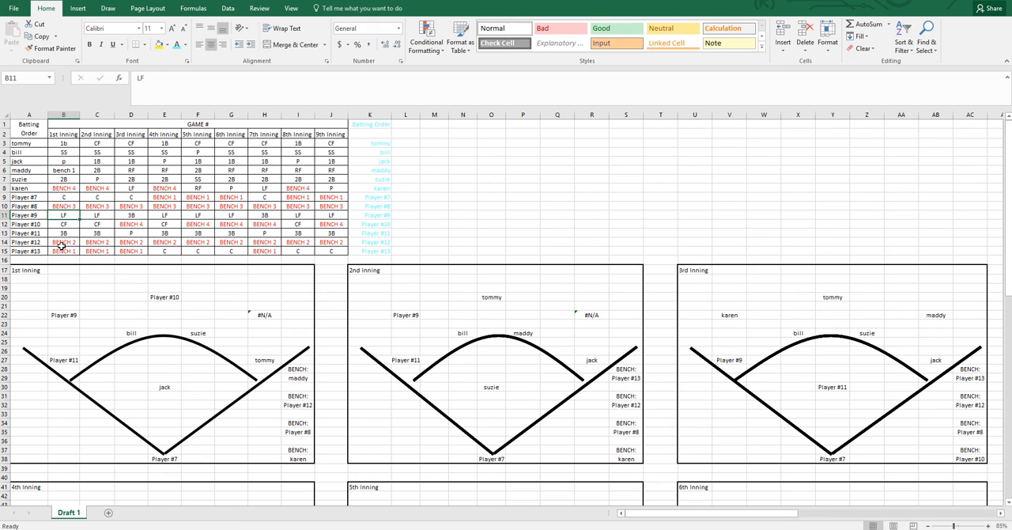
# Set the sixth batter's 1st-inning position in cell B8 to lf
pyautogui.click(69, 187)
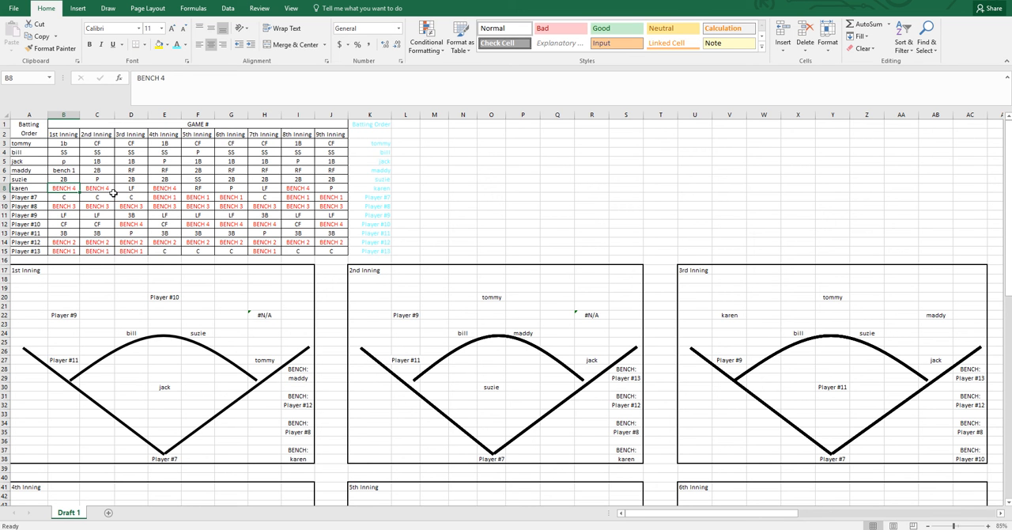
pyautogui.write('lF')
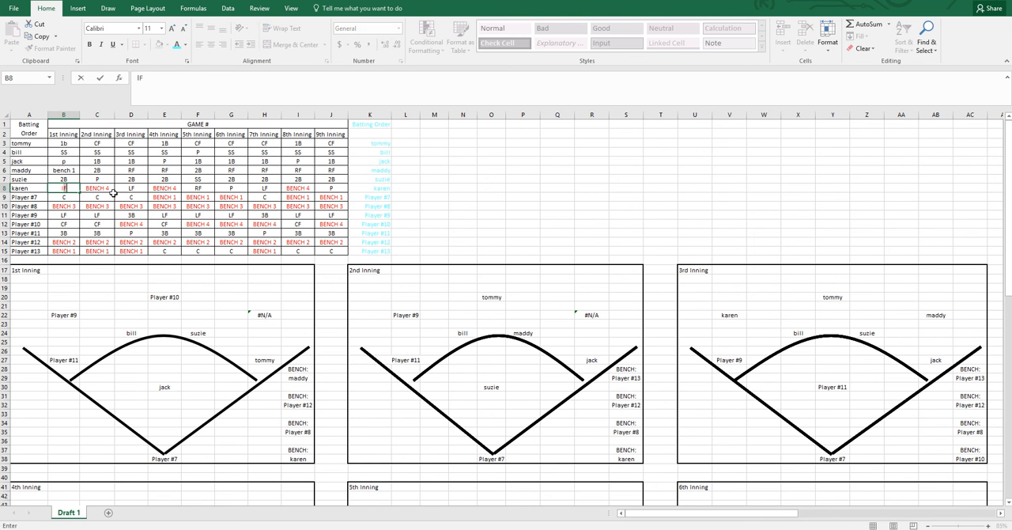
pyautogui.press('Return')
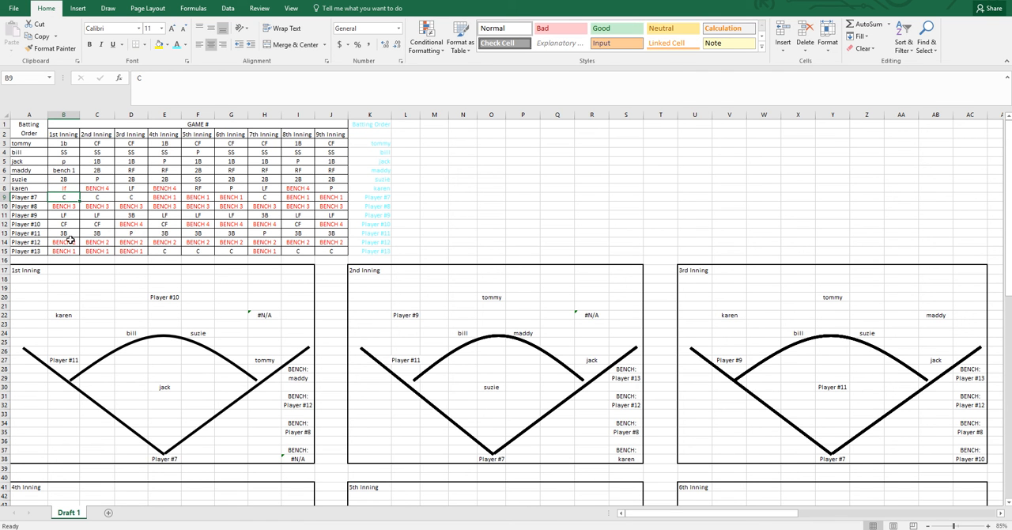
# Change the sixth batter's 1st-inning position in cell B8 to rf and check the bench 1 entries in that inning
pyautogui.click(71, 186)
pyautogui.write('rf')
pyautogui.press('Return')
pyautogui.click(73, 251)
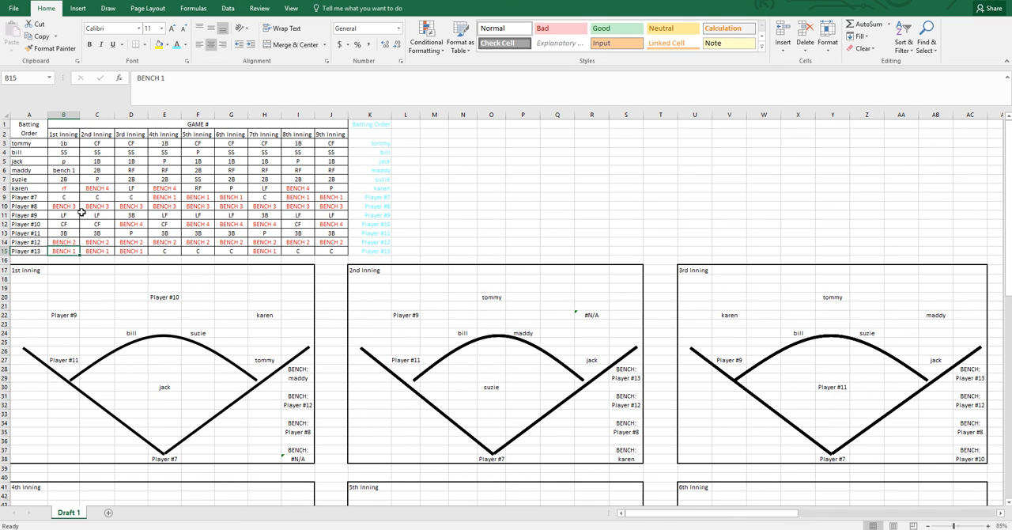
pyautogui.click(71, 172)
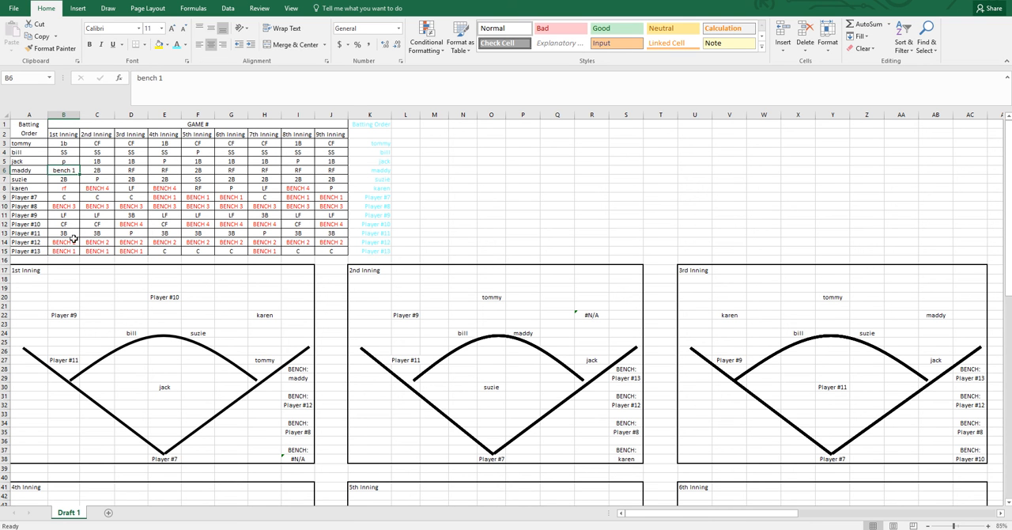
# Change the fourth batter's 1st-inning position in cell B6 to bench 4
pyautogui.doubleClick(72, 170)
pyautogui.doubleClick(75, 170)
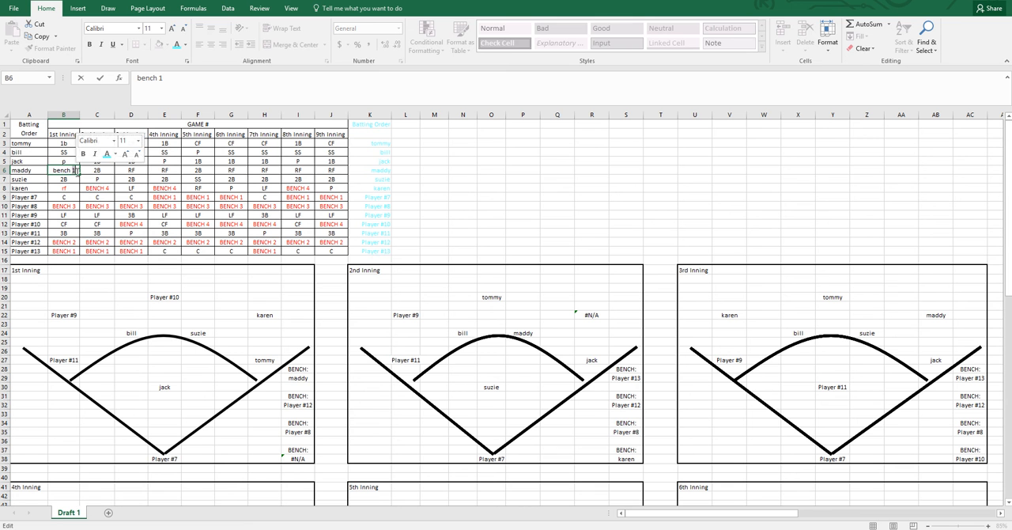
pyautogui.write('4')
pyautogui.press('Return')
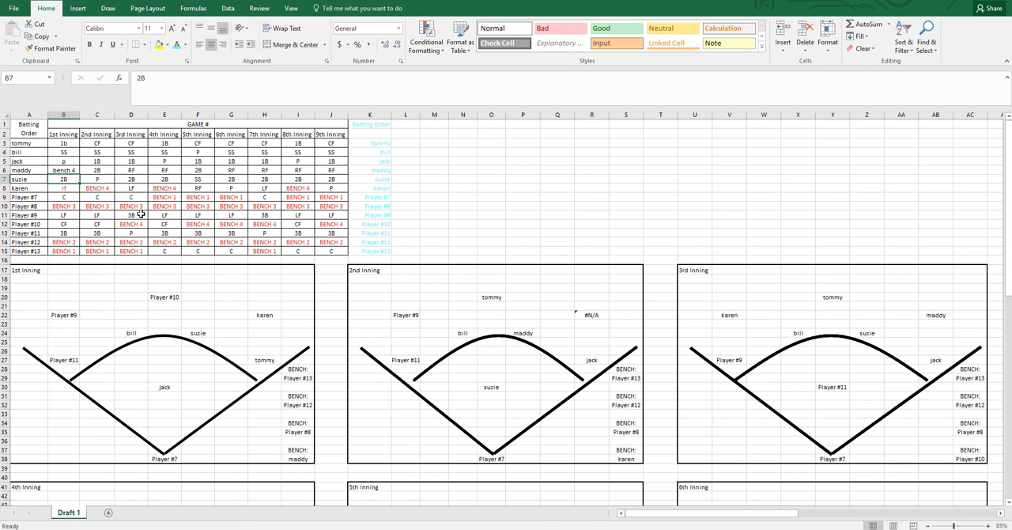
pyautogui.click(167, 232)
pyautogui.click(239, 331)
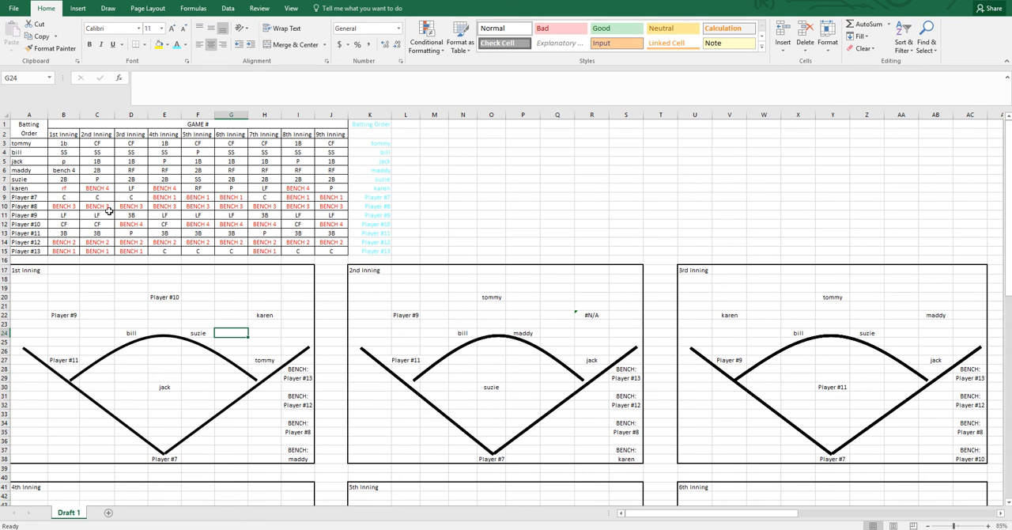
# Inspect the center-field lookup formula in cell E20 of the 1st-inning diagram
pyautogui.click(90, 204)
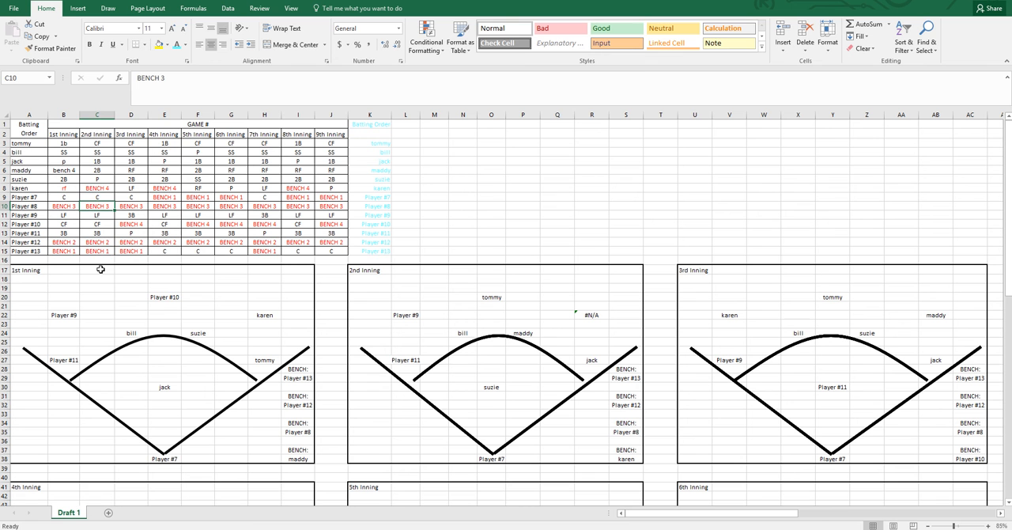
pyautogui.click(162, 298)
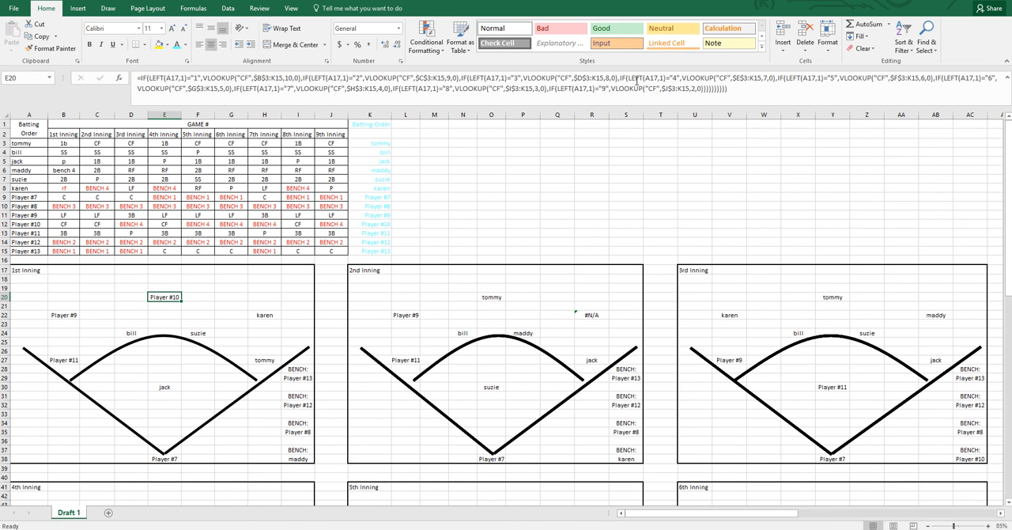
pyautogui.click(95, 204)
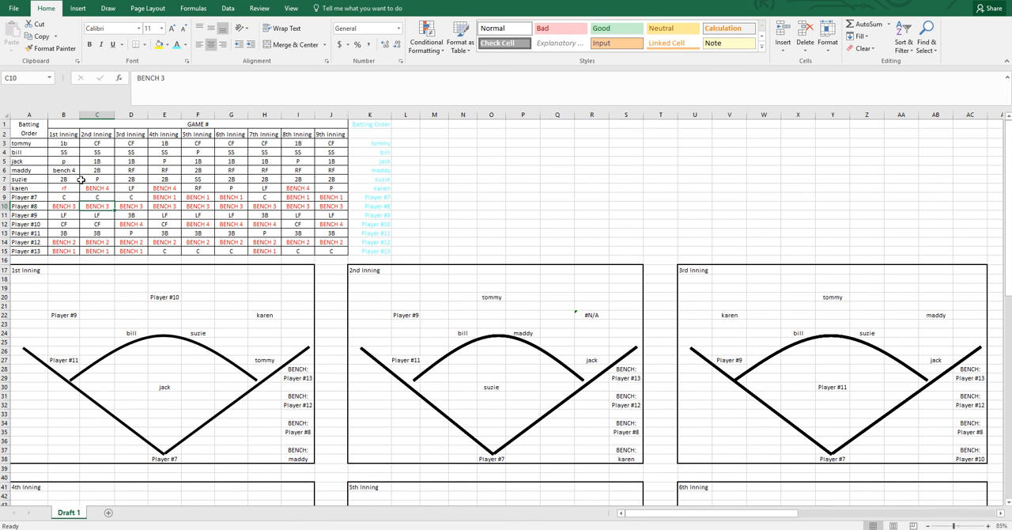
pyautogui.click(26, 152)
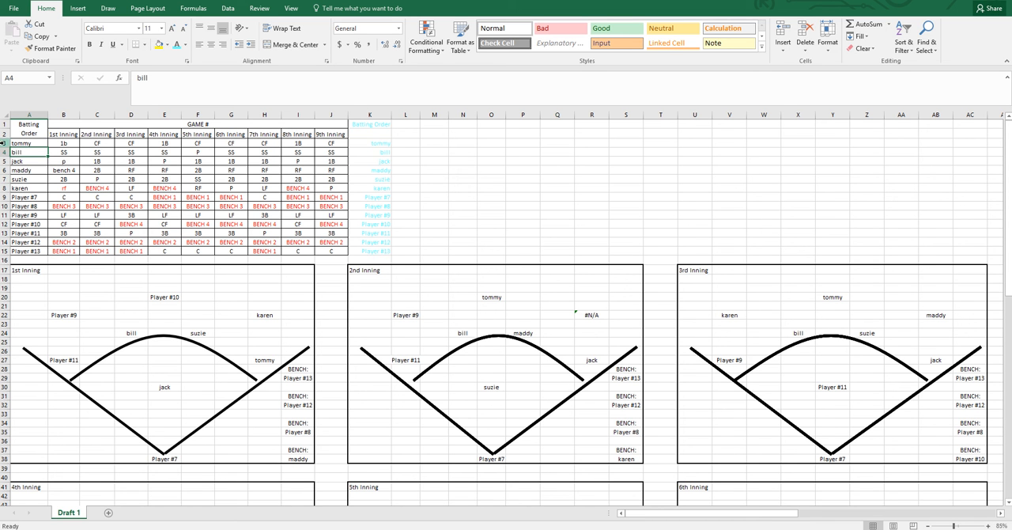
# Cut the first four batters' rows A3:J6 and insert them above the sixth batter at A8
pyautogui.moveTo(5, 143); pyautogui.dragTo(335, 170)
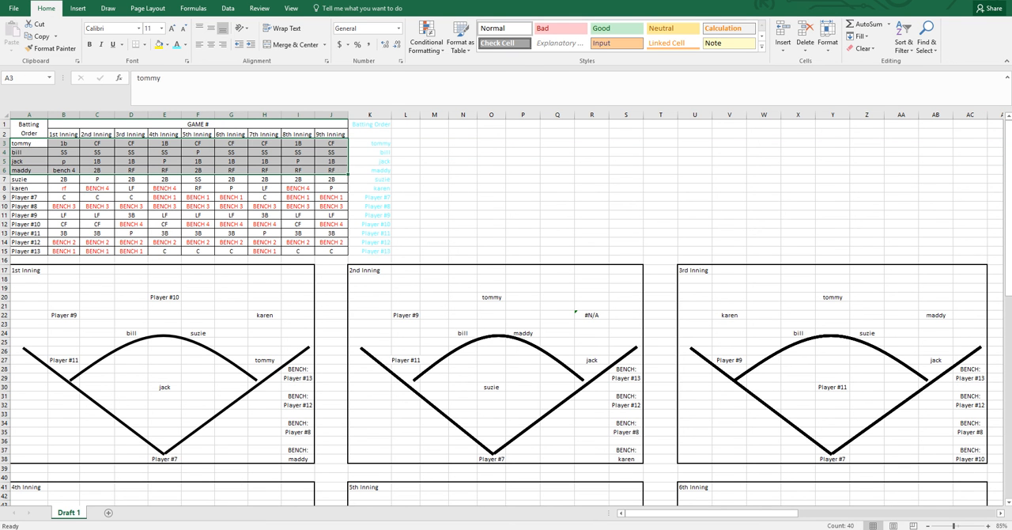
pyautogui.rightClick(28, 153)
pyautogui.click(63, 169)
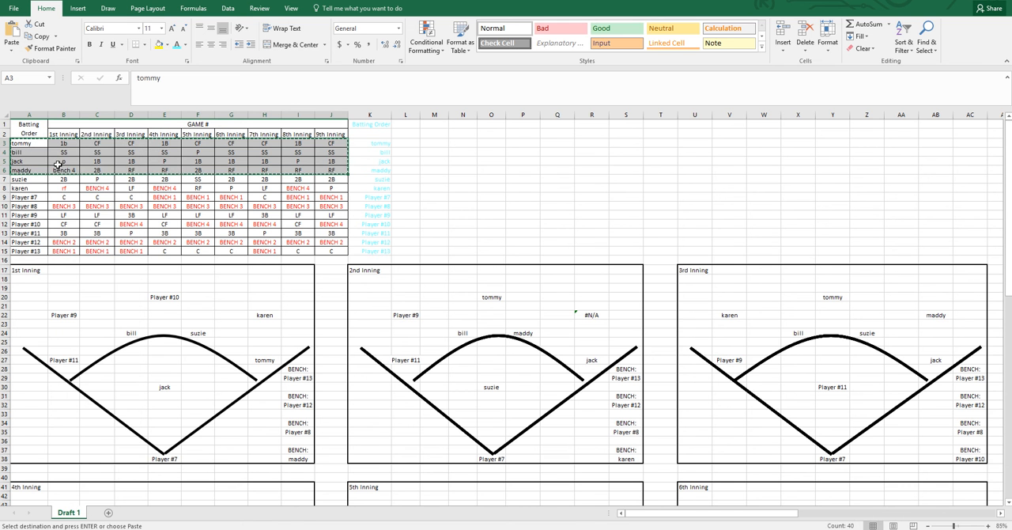
pyautogui.click(30, 187)
pyautogui.rightClick(30, 187)
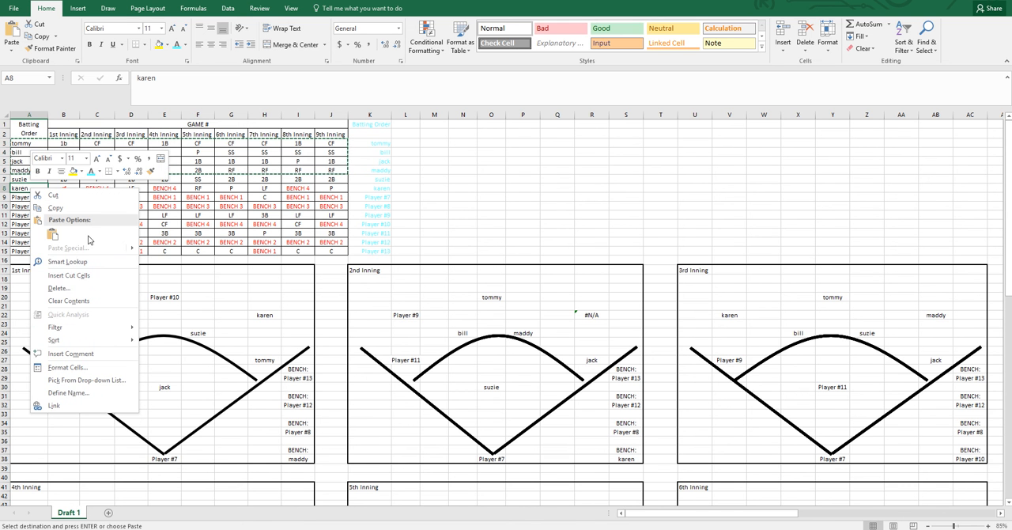
pyautogui.click(70, 275)
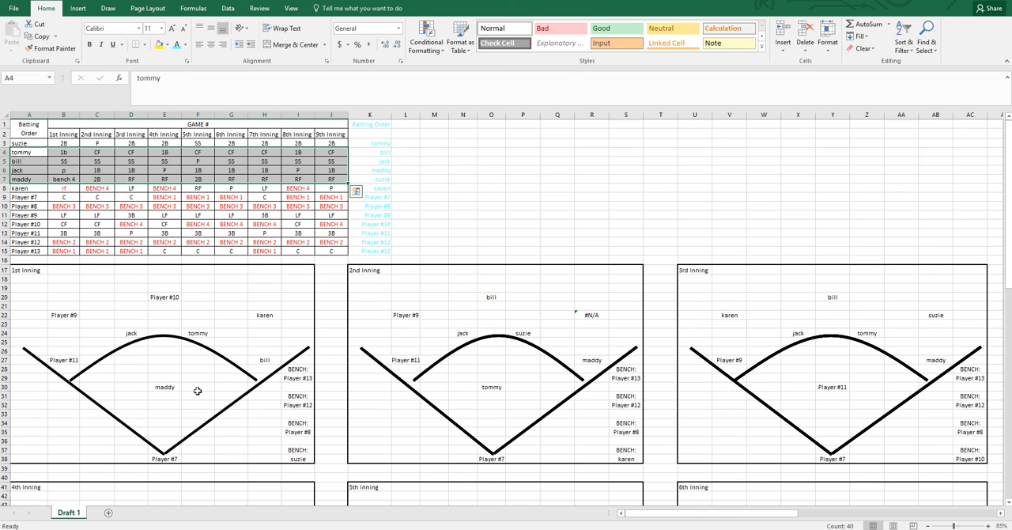
# Cut the fourth batter's row A6:J6 and insert it at the top of the batting order at A3
pyautogui.click(67, 170)
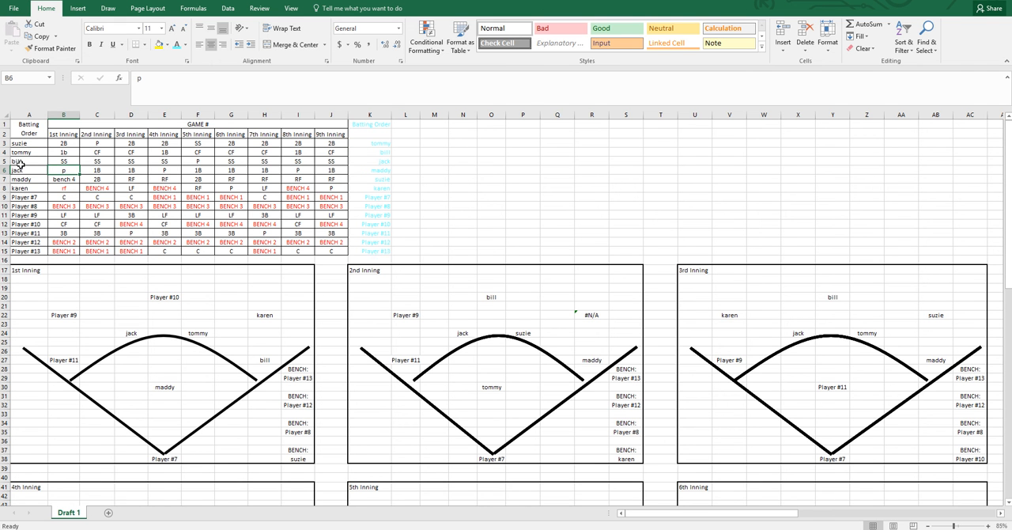
pyautogui.moveTo(22, 170); pyautogui.dragTo(330, 169)
pyautogui.rightClick(330, 170)
pyautogui.click(350, 177)
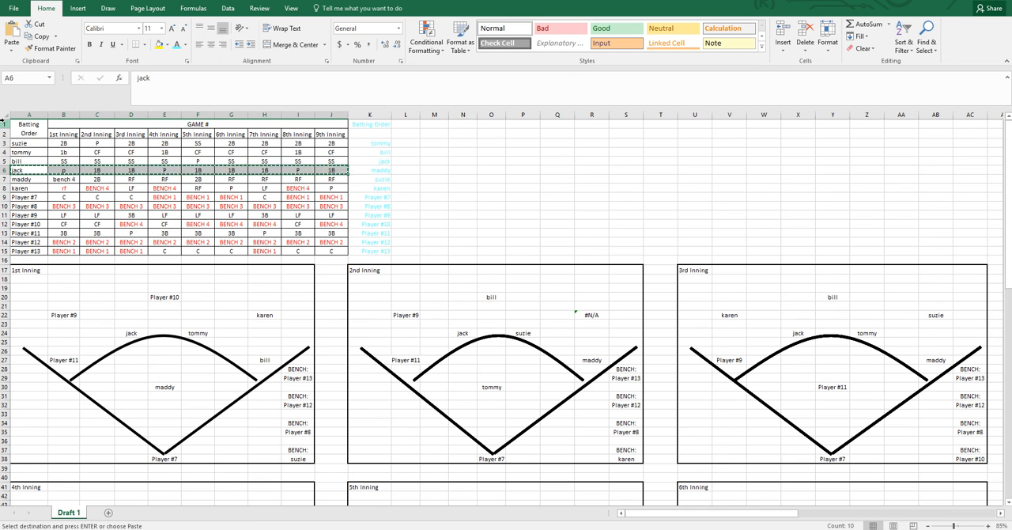
pyautogui.rightClick(29, 143)
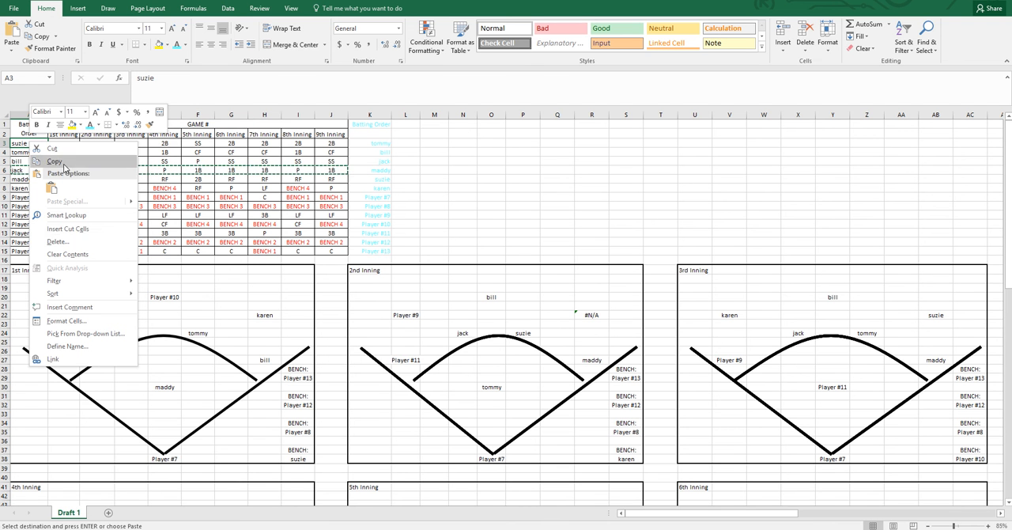
pyautogui.click(78, 230)
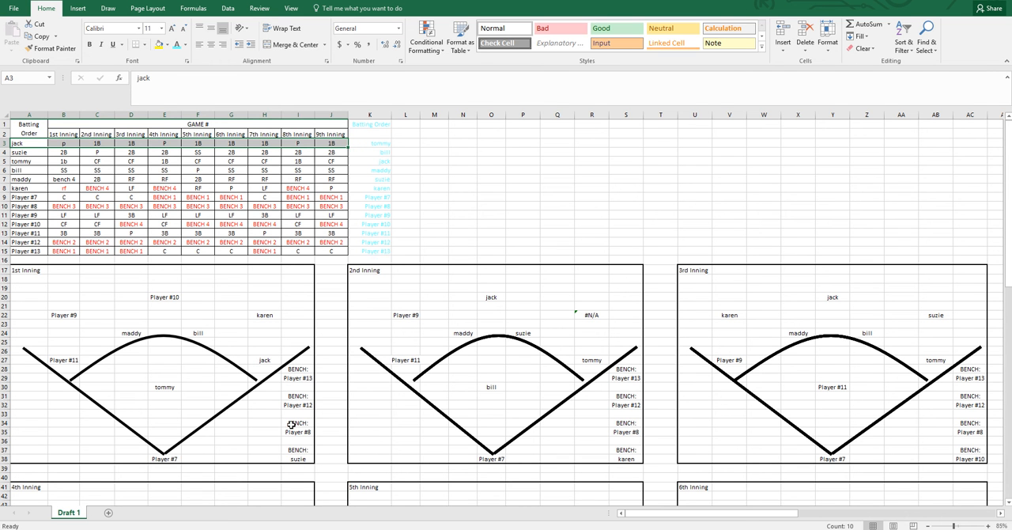
pyautogui.click(163, 296)
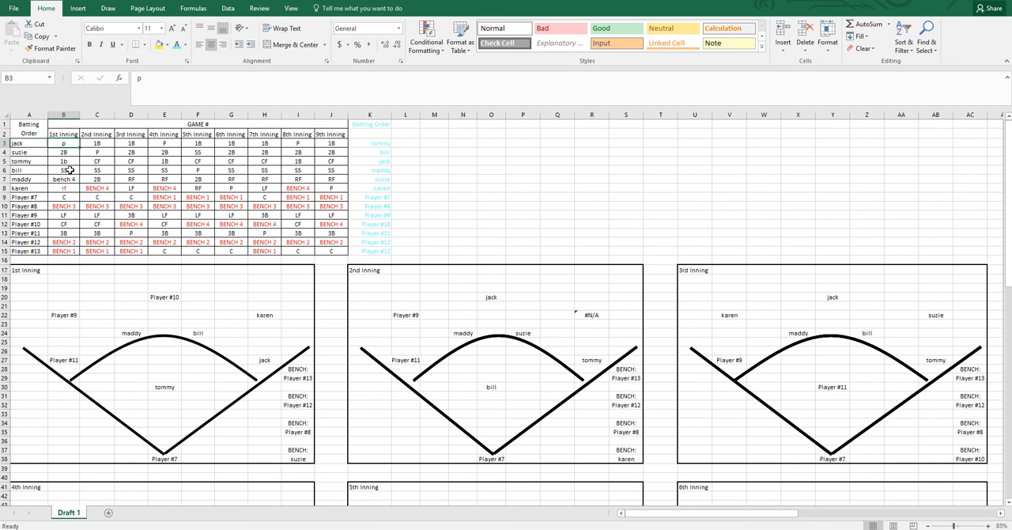
pyautogui.click(410, 320)
pyautogui.click(407, 315)
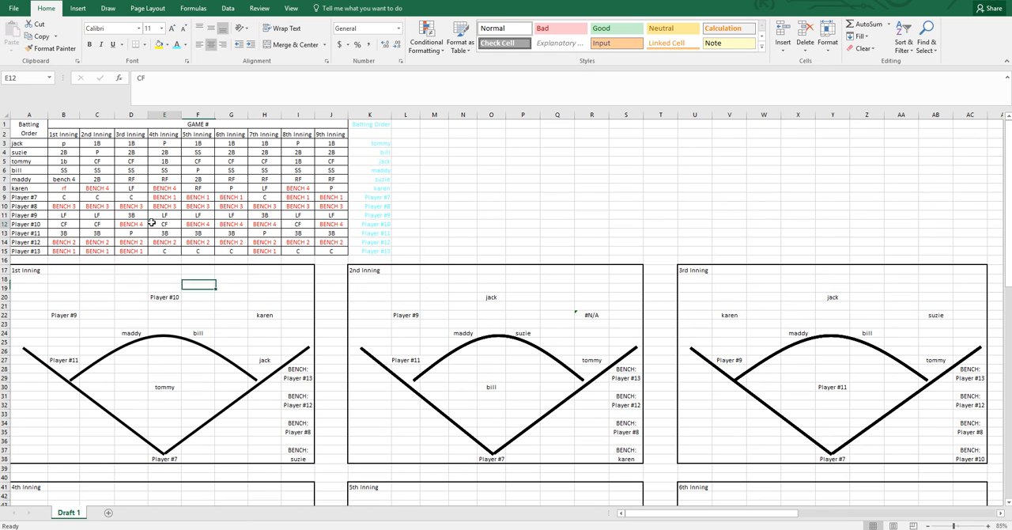
# Cut the fifth and sixth batters' rows A7:J8 and insert them at the top of the batting order at A3
pyautogui.moveTo(32, 179); pyautogui.dragTo(327, 188)
pyautogui.rightClick(329, 190)
pyautogui.click(350, 196)
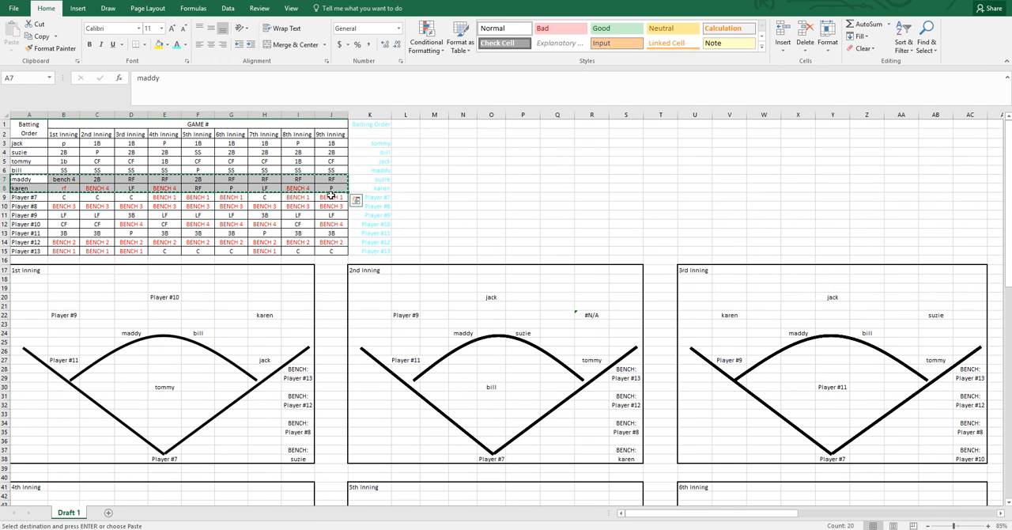
pyautogui.click(28, 143)
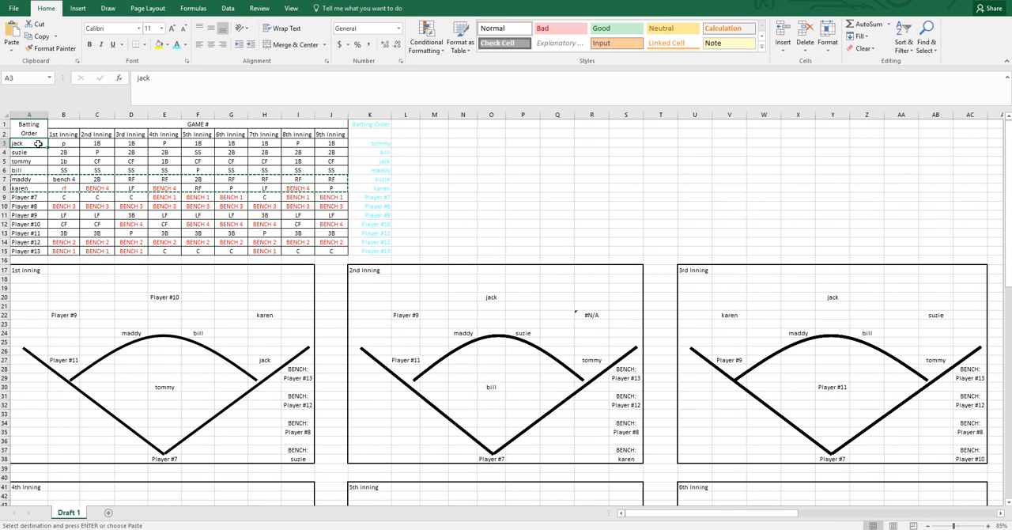
pyautogui.rightClick(36, 143)
pyautogui.click(81, 229)
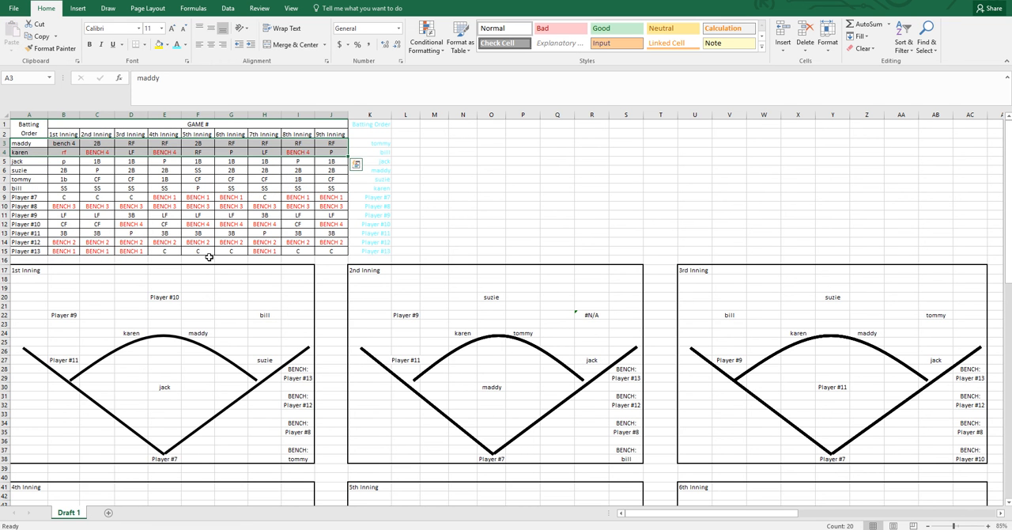
# Cut the fifth and sixth batters' rows A7:J8 and insert them above the third batter at A5
pyautogui.scroll(-8, 229, 277)
pyautogui.scroll(8, 260, 304)
pyautogui.moveTo(31, 176); pyautogui.dragTo(332, 189)
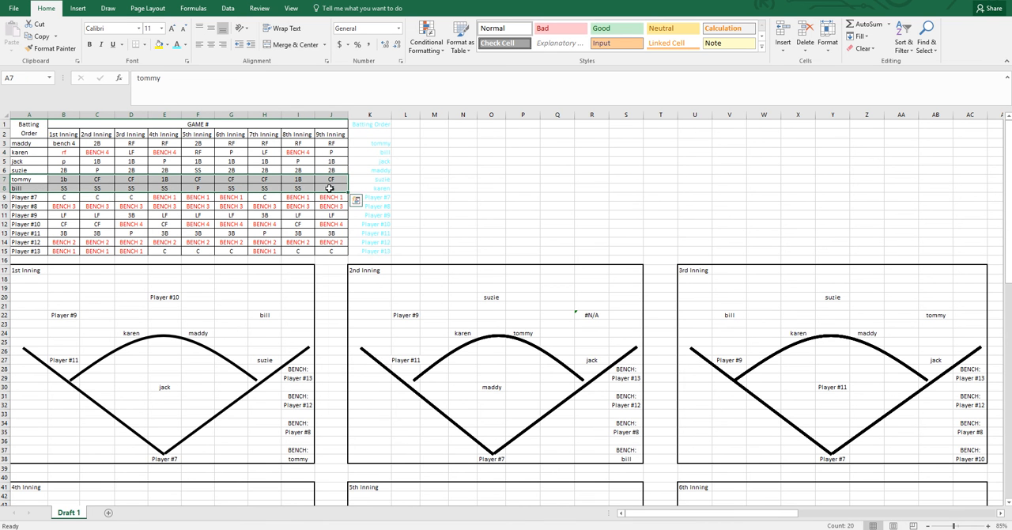
pyautogui.rightClick(331, 189)
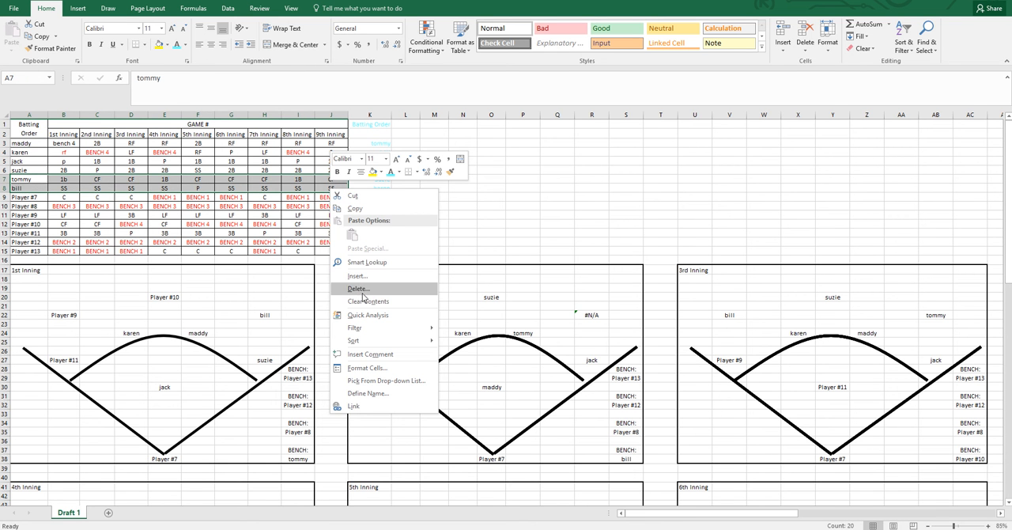
pyautogui.click(354, 194)
pyautogui.click(50, 161)
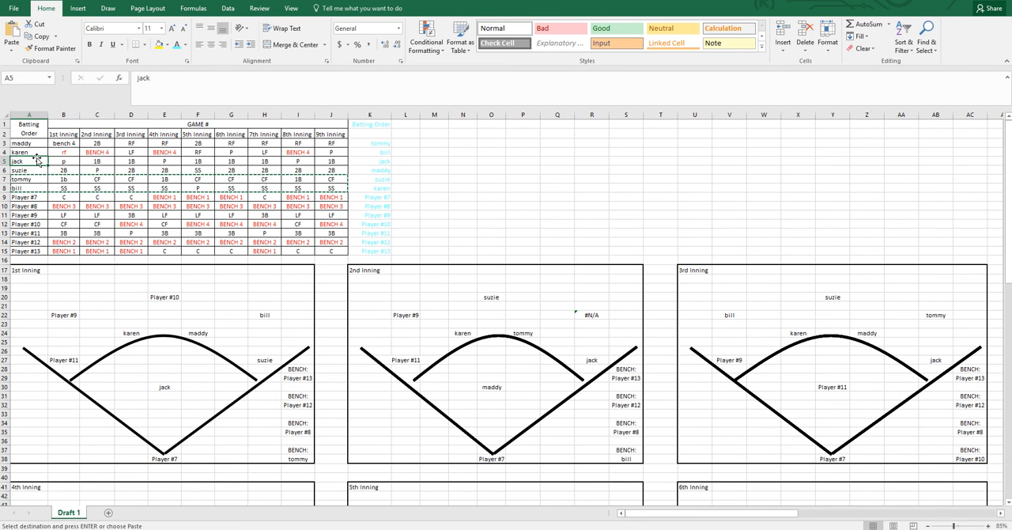
pyautogui.rightClick(50, 161)
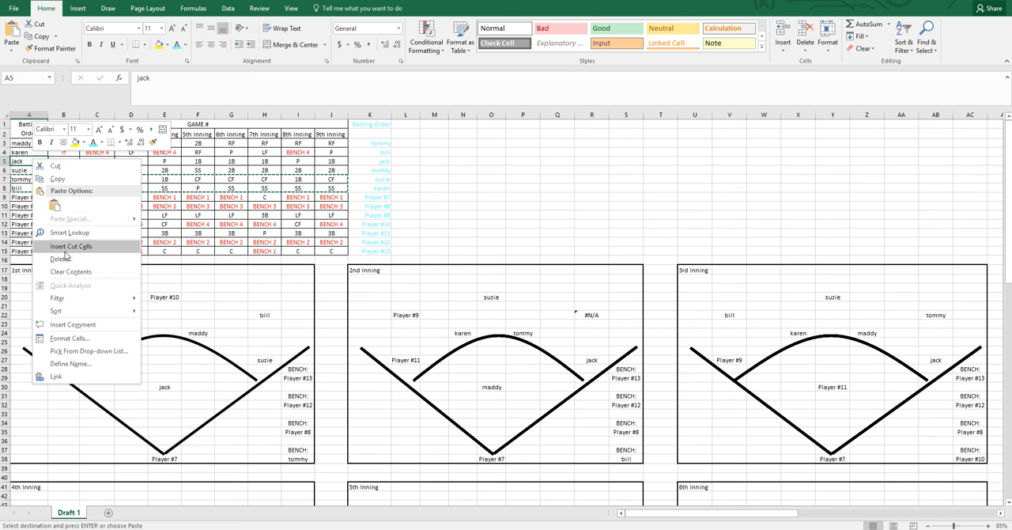
pyautogui.click(136, 239)
pyautogui.click(175, 206)
# Review the field diagrams for all nine innings, including selecting their full range A17:AC86
pyautogui.scroll(-2, 185, 203)
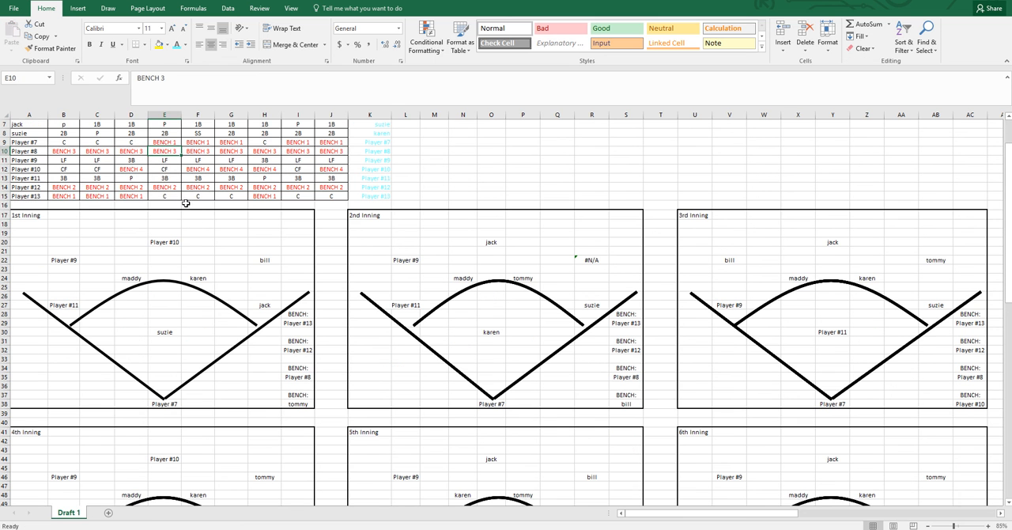
pyautogui.scroll(-5, 85, 231)
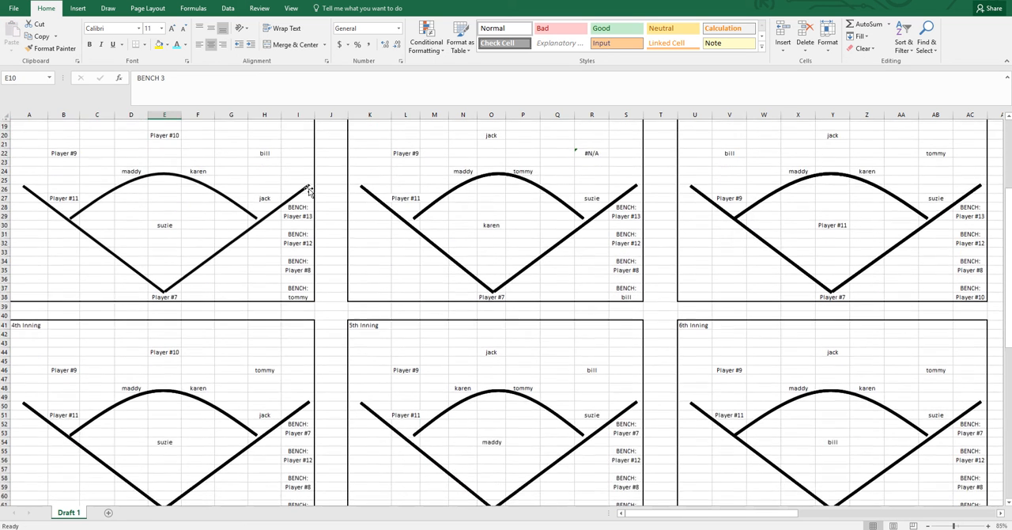
pyautogui.scroll(-9, 277, 207)
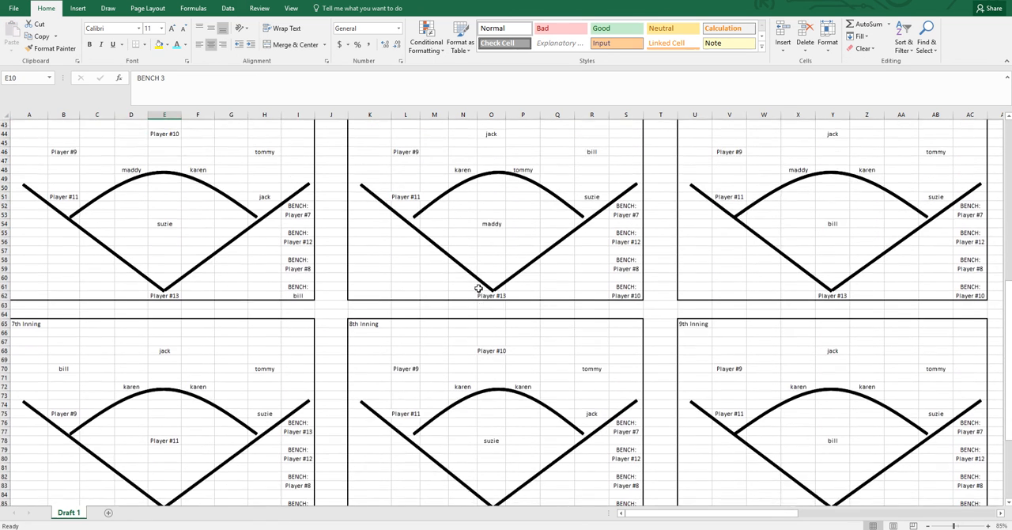
pyautogui.scroll(11, 536, 296)
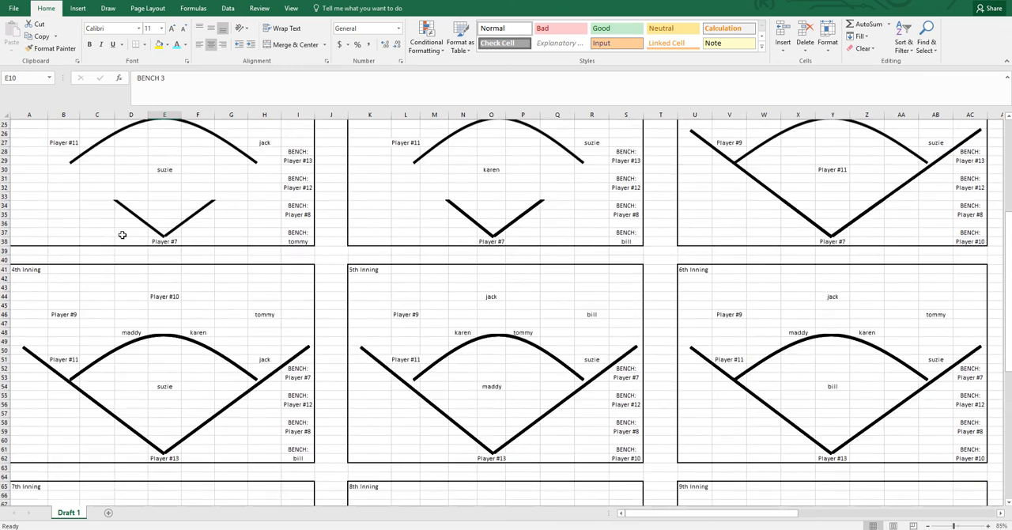
pyautogui.scroll(1, 56, 166)
pyautogui.moveTo(29, 158); pyautogui.dragTo(763, 420)
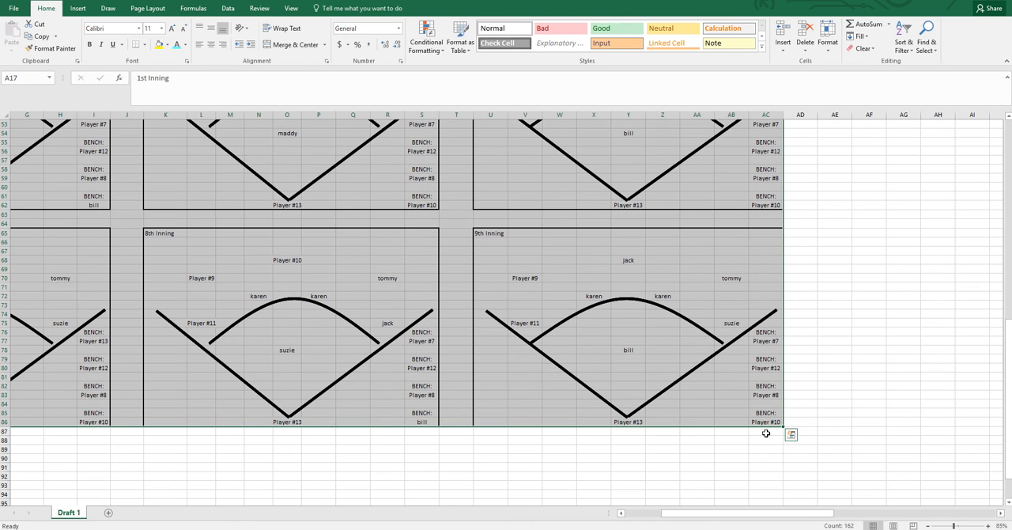
pyautogui.click(627, 306)
pyautogui.middleClick(157, 201)
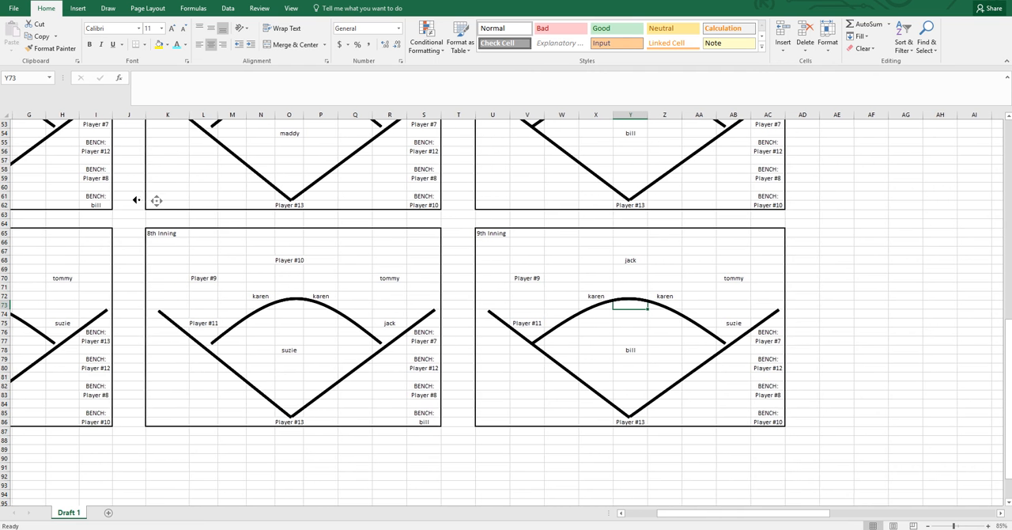
pyautogui.middleClick(39, 93)
pyautogui.scroll(17, 215, 317)
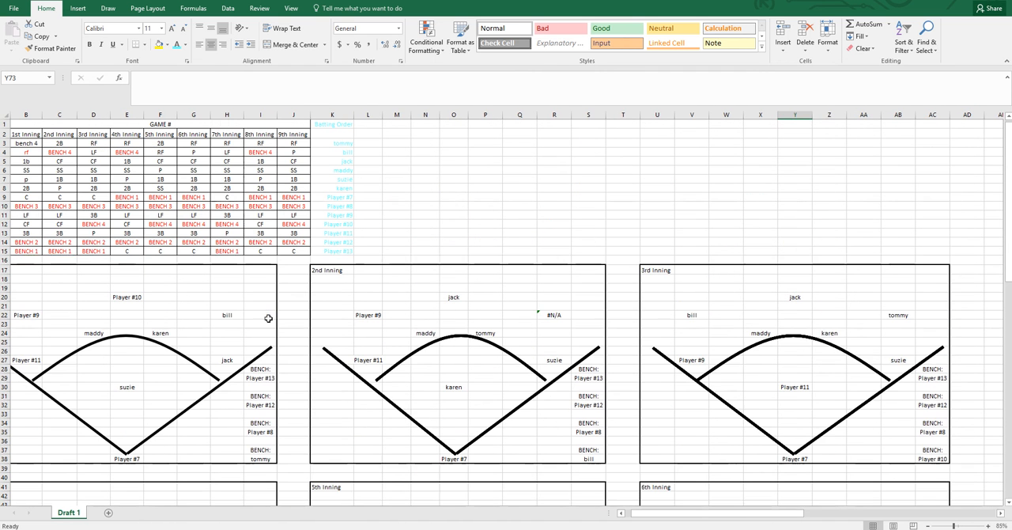
pyautogui.middleClick(177, 212)
pyautogui.middleClick(6, 197)
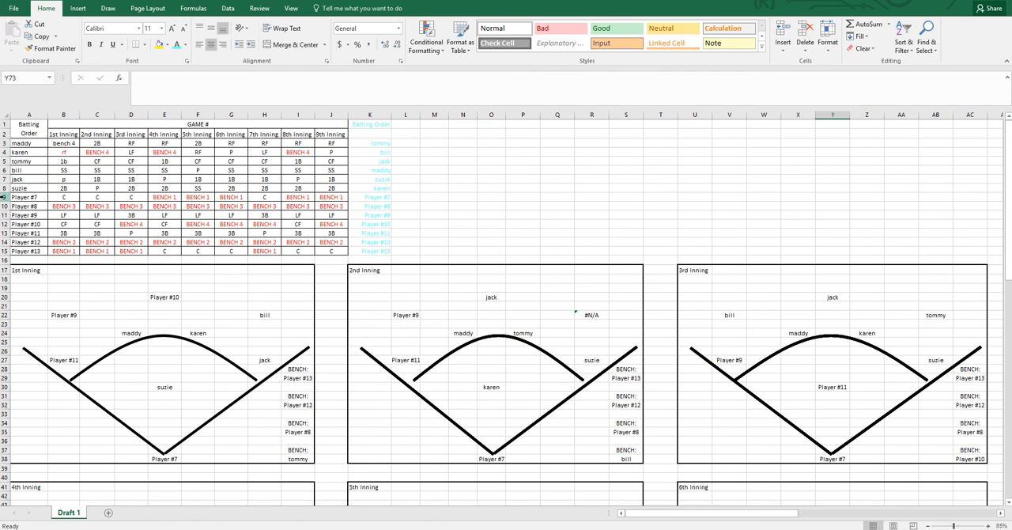
# Select the whole batting order and inning positions table, A1:J15, to point it out
pyautogui.moveTo(57, 125); pyautogui.dragTo(178, 249)
pyautogui.moveTo(32, 128); pyautogui.dragTo(235, 254)
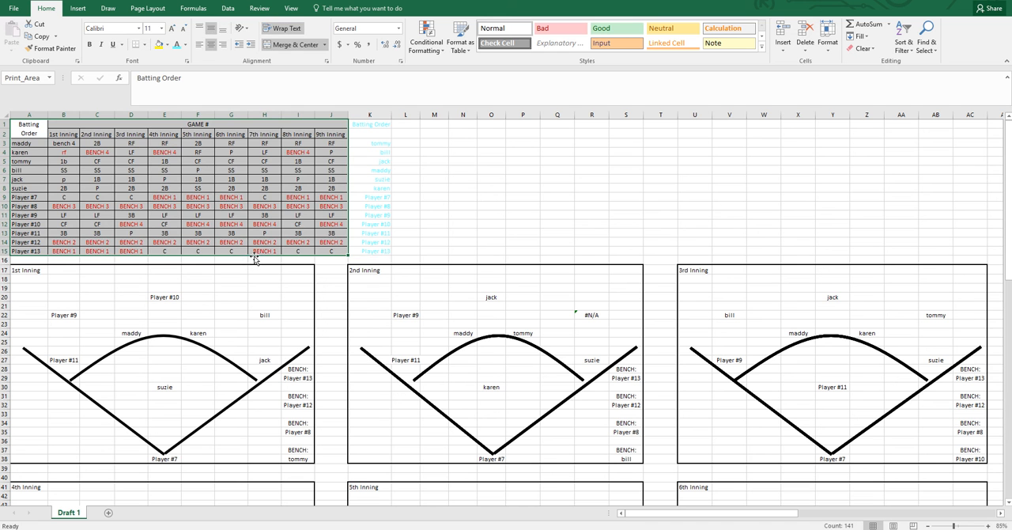
pyautogui.click(202, 278)
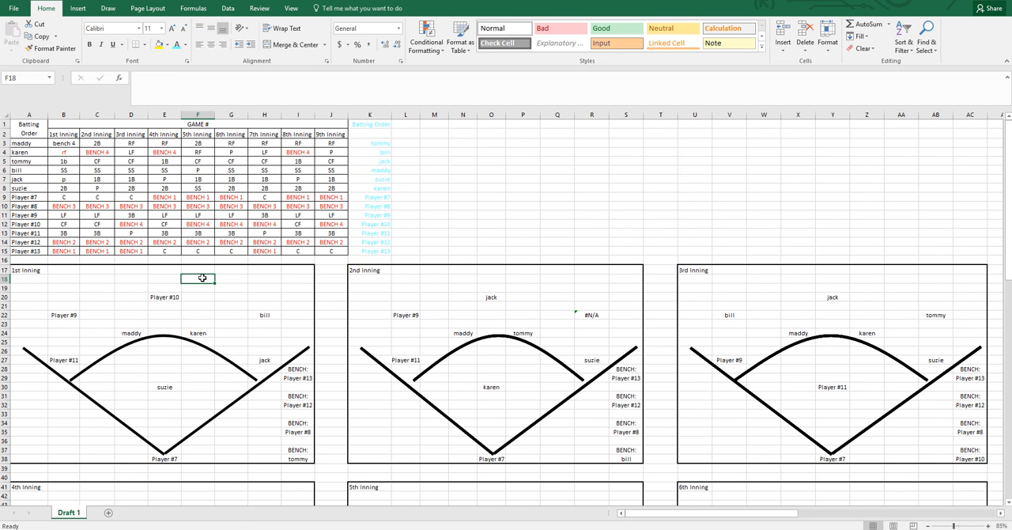
# Switch the first field diagram's inning in cell A17 to 2nd Inning, 4th Inning and 8th Inning in turn
pyautogui.click(37, 270)
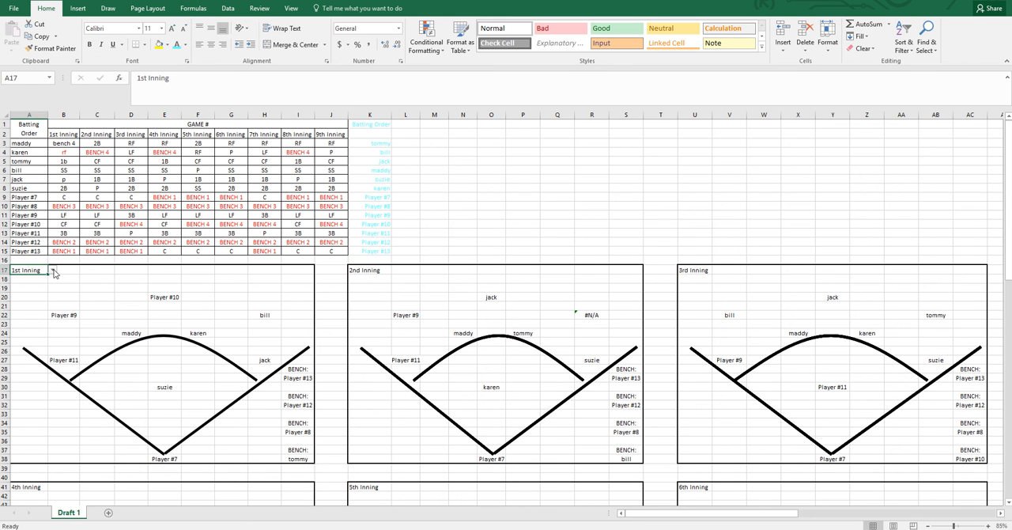
pyautogui.click(53, 270)
pyautogui.click(39, 288)
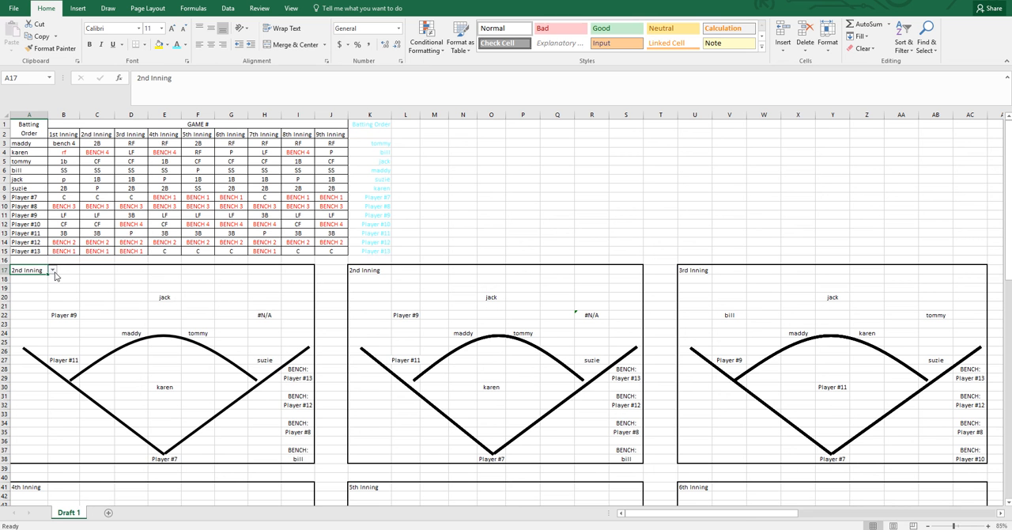
pyautogui.click(53, 270)
pyautogui.click(36, 305)
pyautogui.click(53, 270)
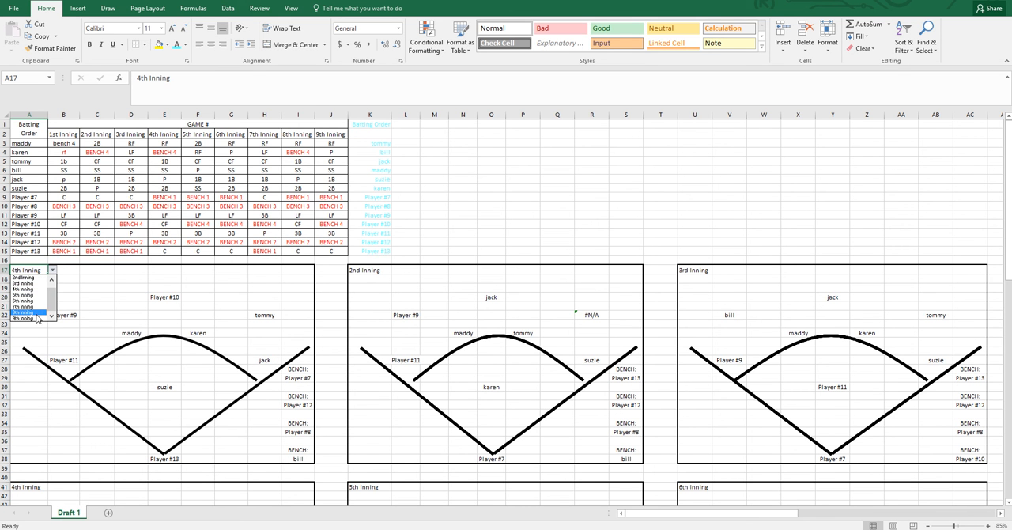
pyautogui.click(24, 312)
# Set the first field diagram's inning in cell A17 to 9th Inning
pyautogui.click(53, 270)
pyautogui.click(39, 321)
pyautogui.click(234, 307)
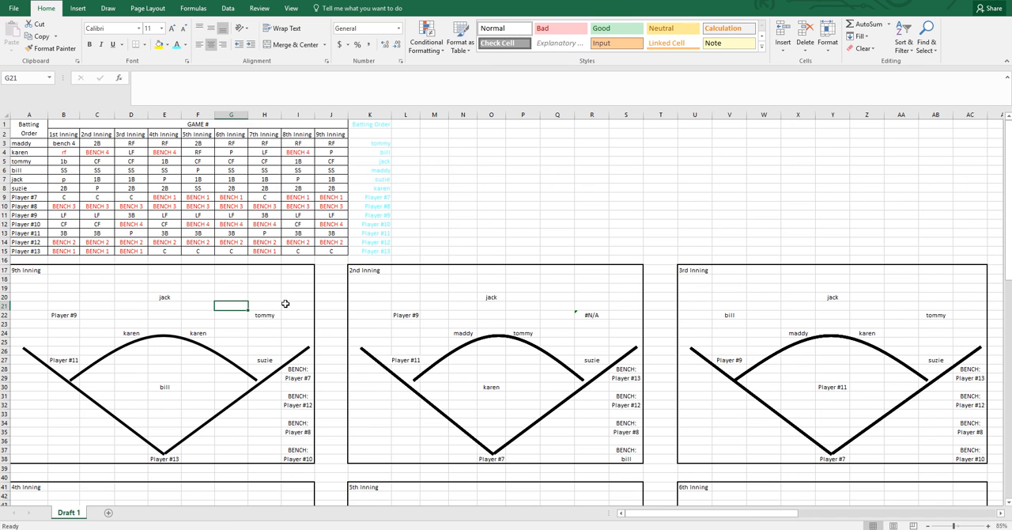